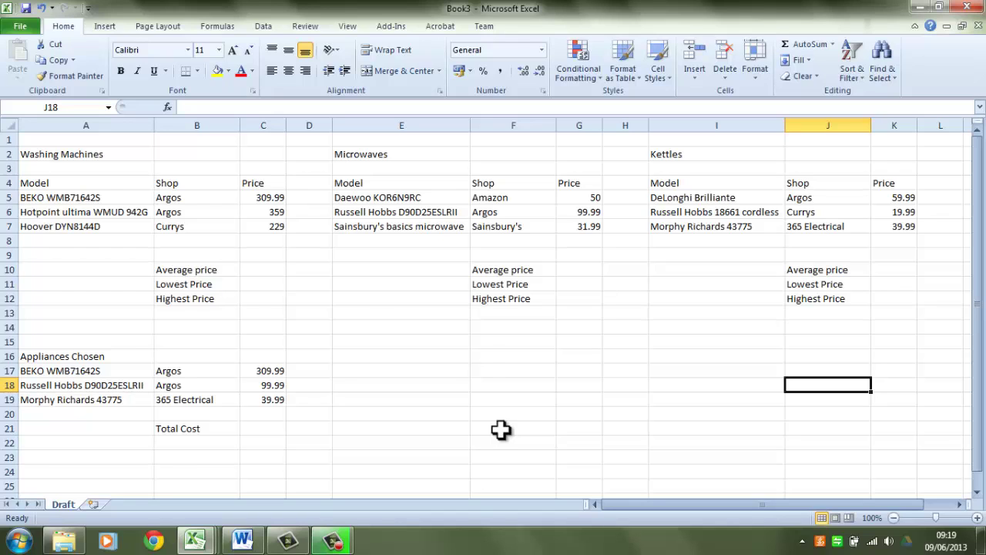
Step: Draw a rounded rectangle in the empty area below the Microwaves and Kettles tables, spanning about F16 to J23
left_click_drag(262, 268, 264, 300)
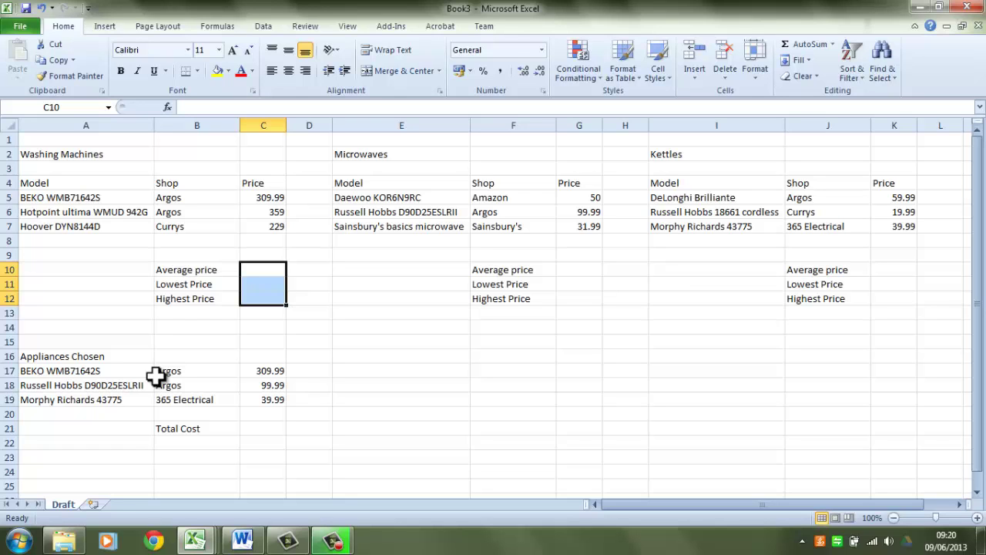
left_click(98, 26)
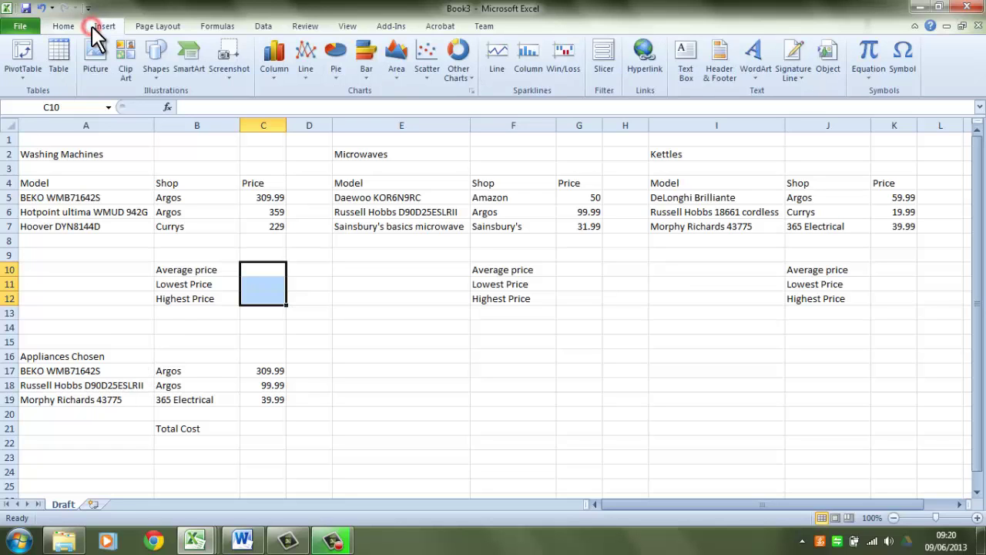
left_click(146, 57)
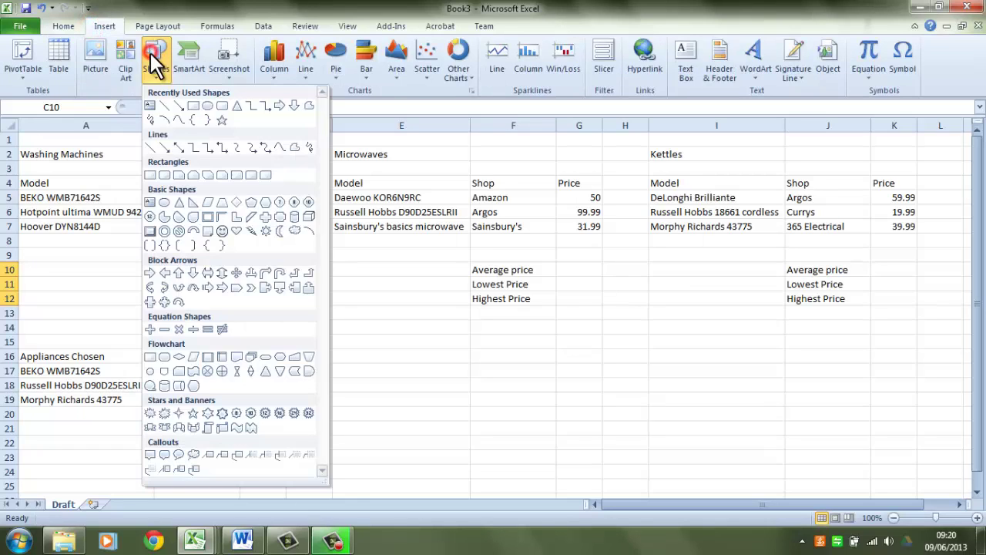
left_click(222, 106)
left_click_drag(524, 346, 878, 477)
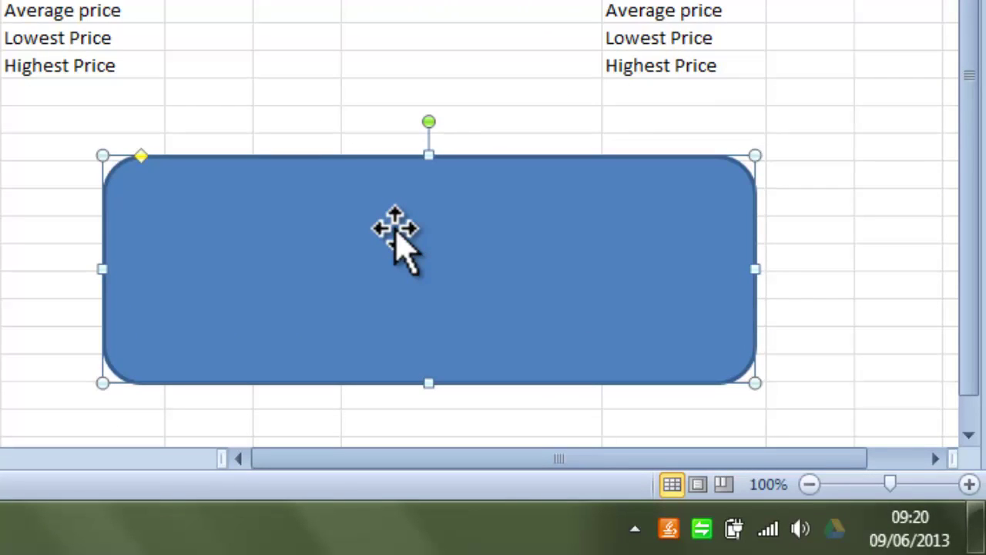
Step: Enter =AVERAGE(), =MAX(), =MIN() and =SUM() on separate lines inside the rounded rectangle
type("=AVERAGE")
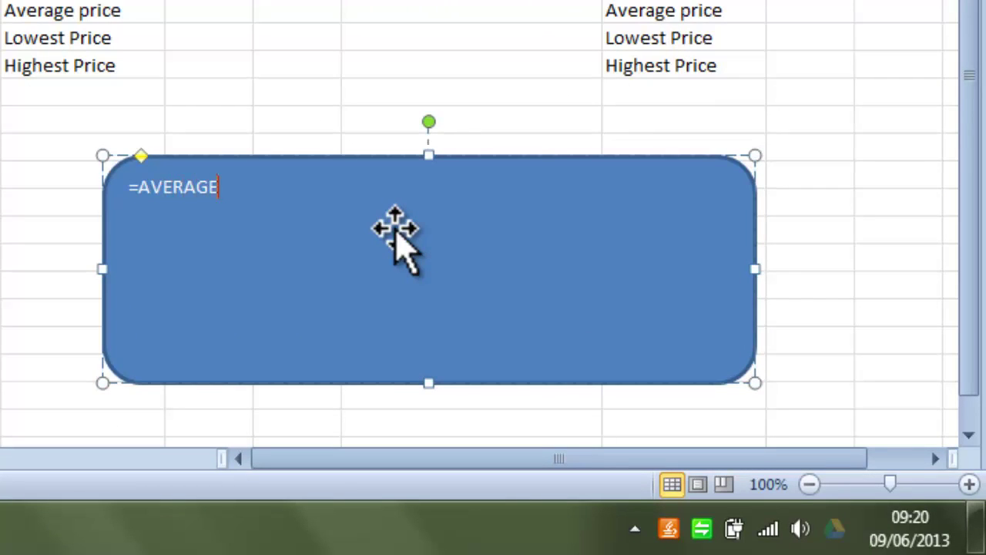
type("()")
key("Return")
type("=MAX()")
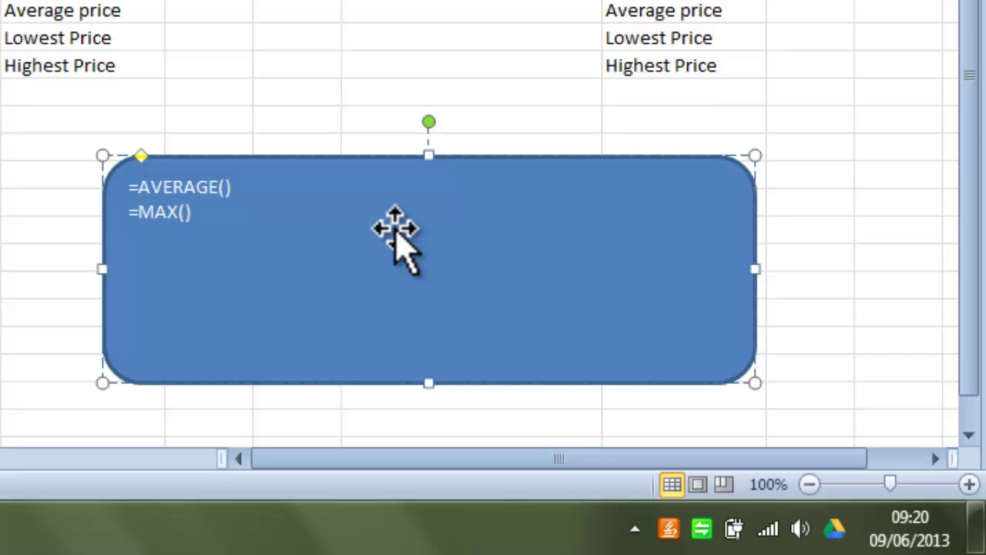
key("Return")
type("=MIN()")
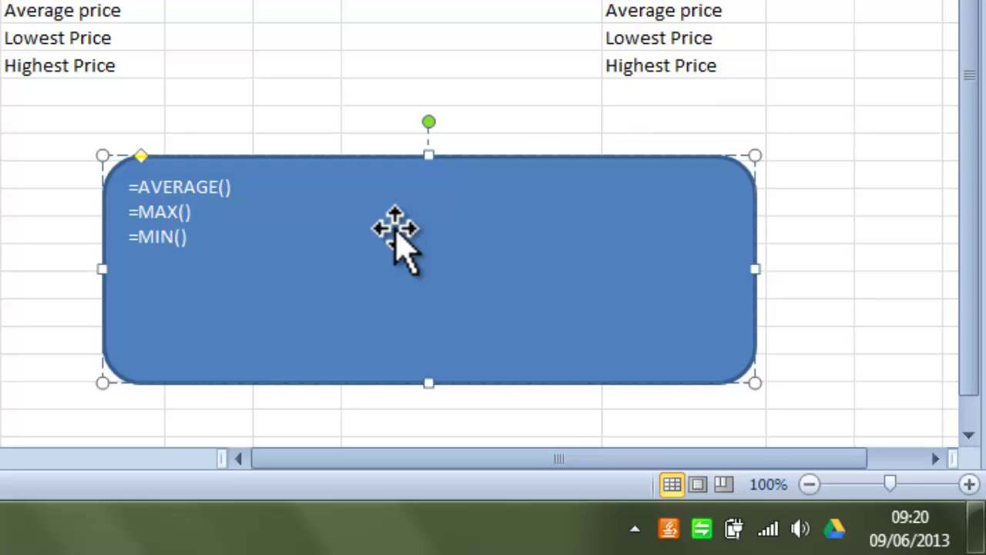
key("Return")
type("=SUM(")
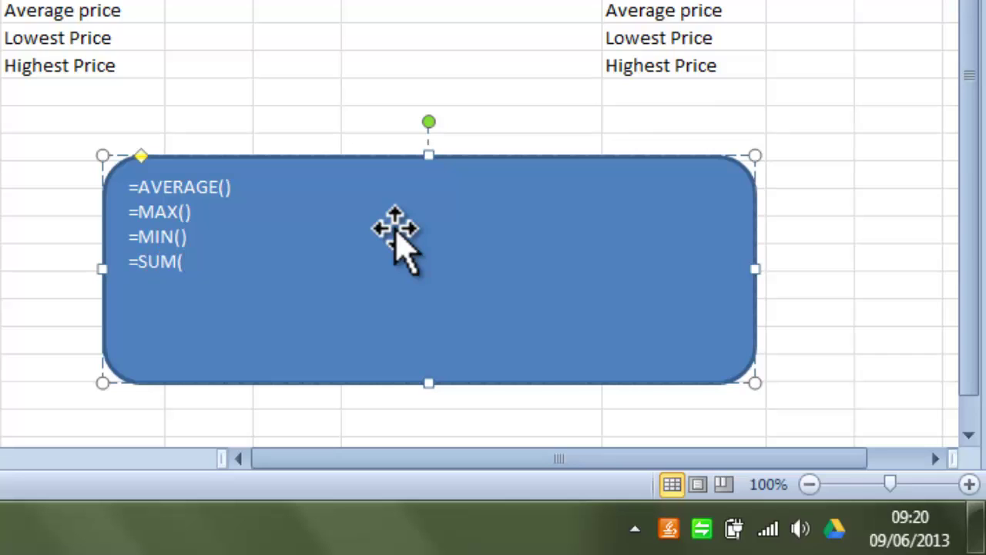
type(")")
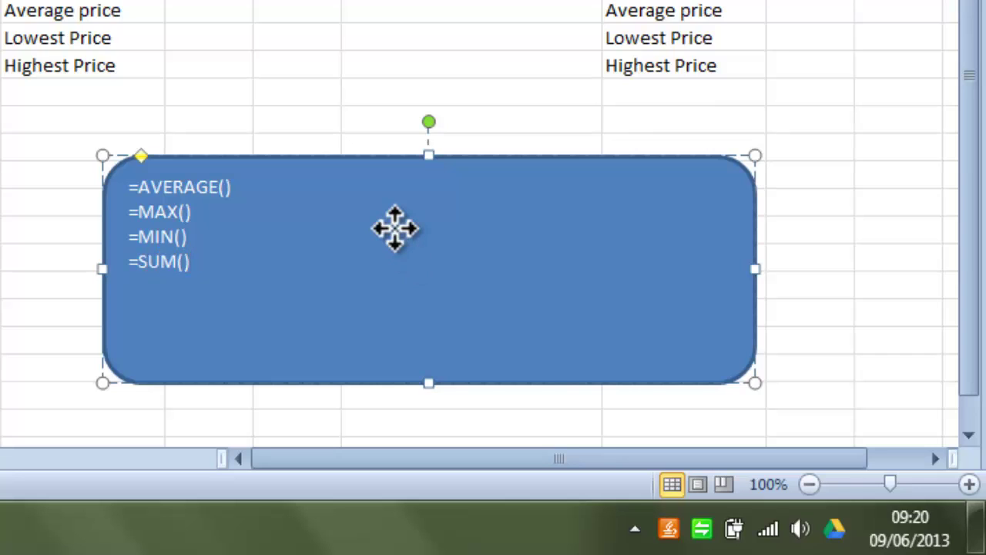
key("Escape")
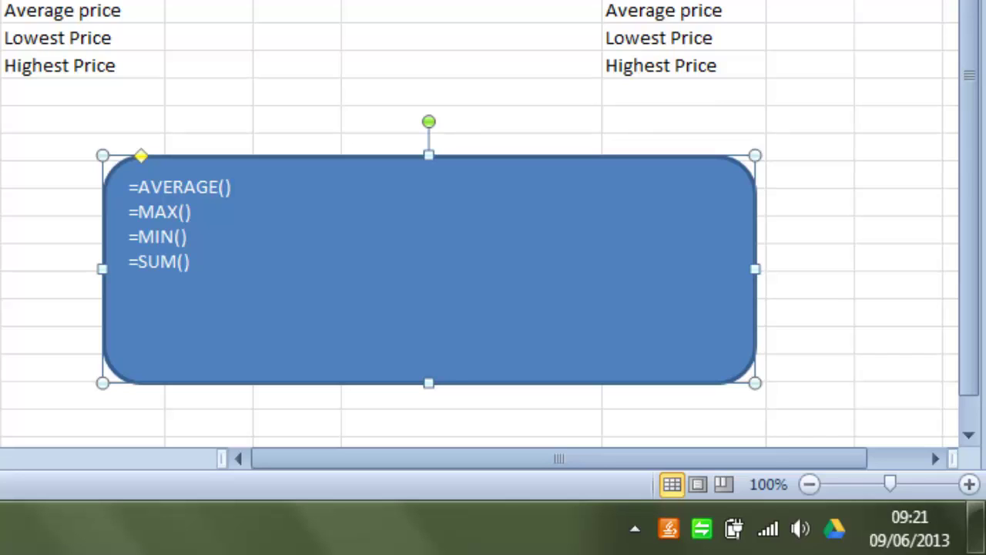
Step: Enlarge the rounded rectangle's text by four font size steps and centre it horizontally, leaving the shape deselected
key("ctrl+shift+period")
key("ctrl+shift+period")
key("ctrl+shift+period")
key("ctrl+shift+period")
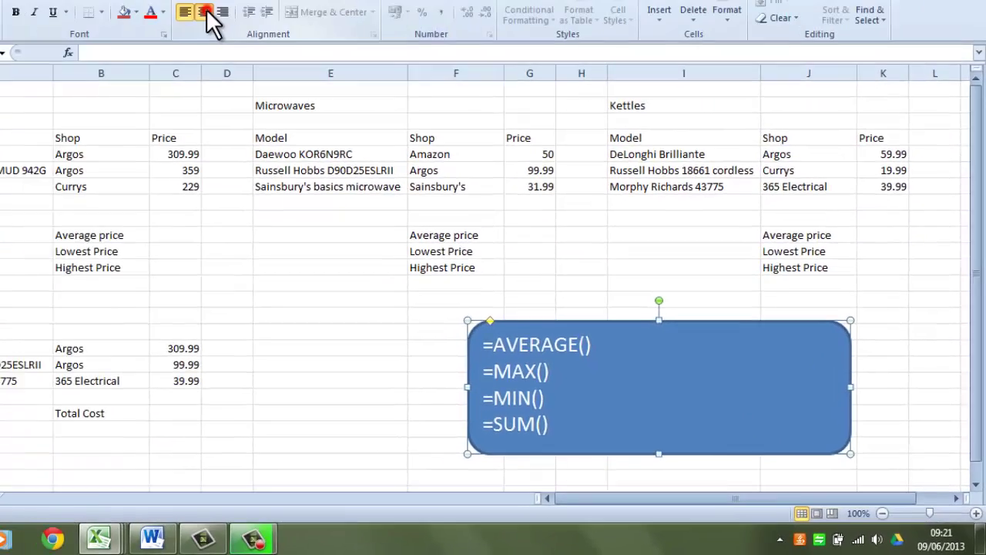
left_click(288, 70)
left_click(399, 400)
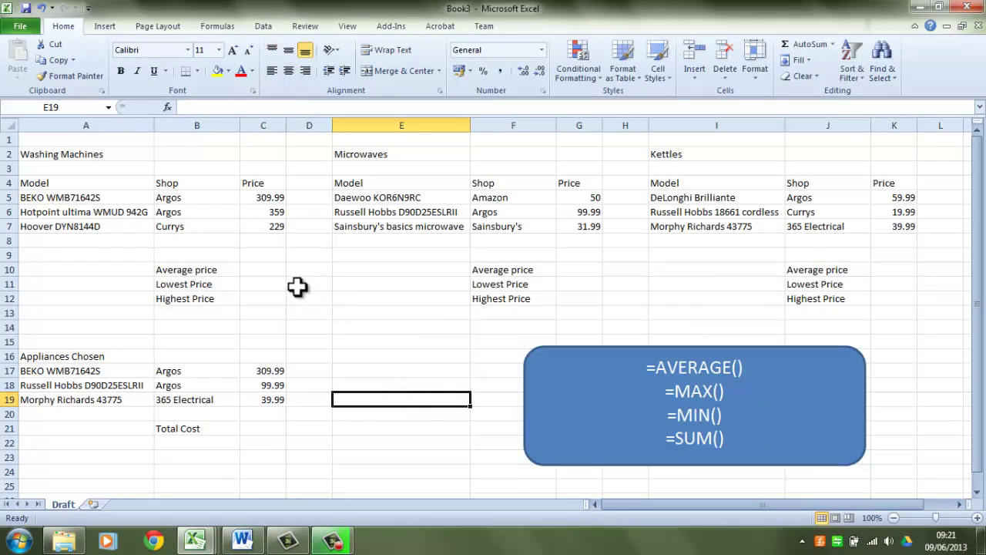
Step: Calculate the washing machines' average price in C10 with =AVERAGE(C5:C7)
left_click(264, 270)
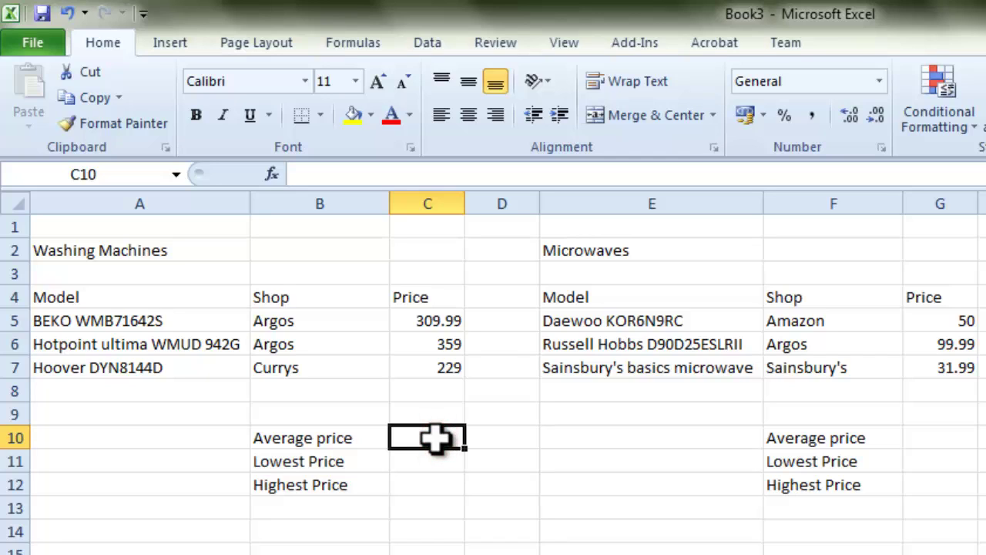
type("=")
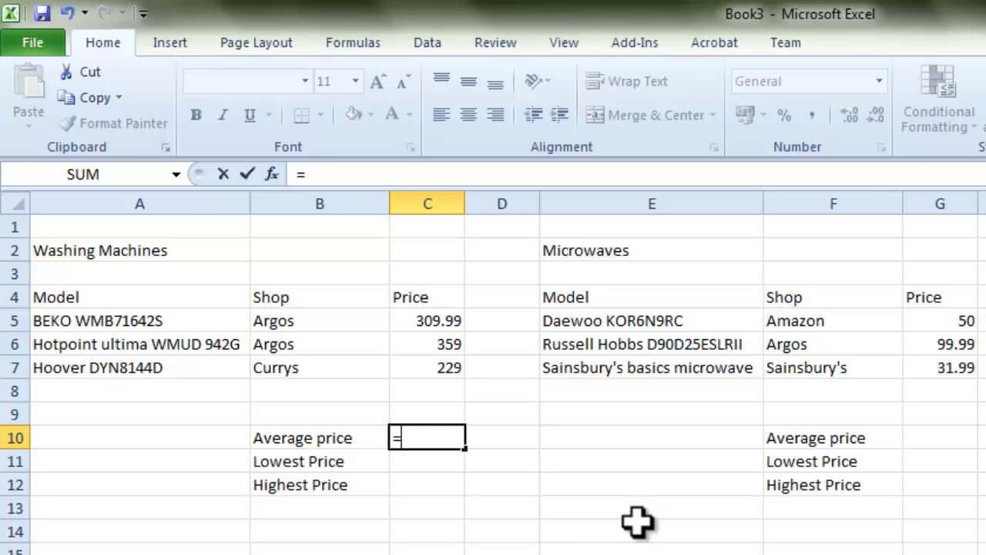
type("AV")
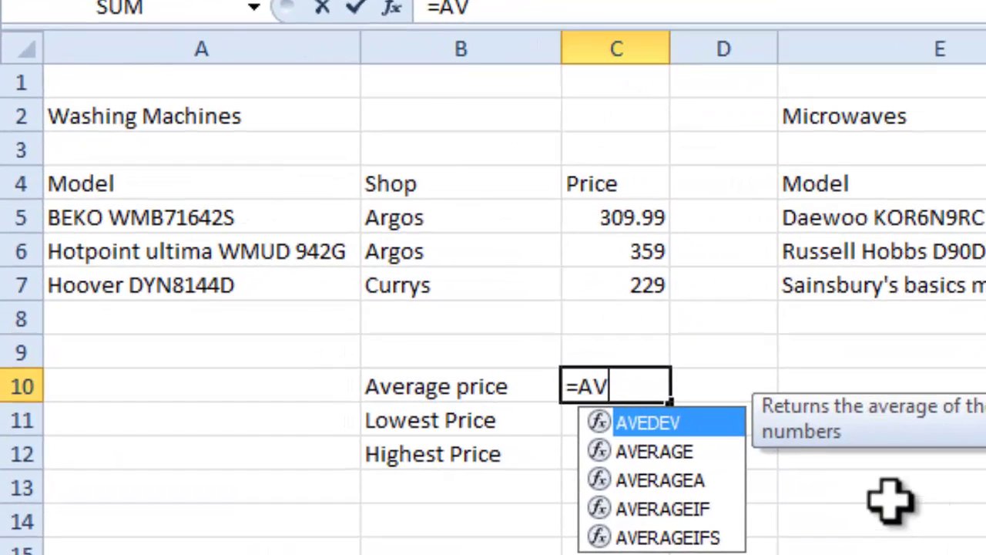
left_click(688, 453)
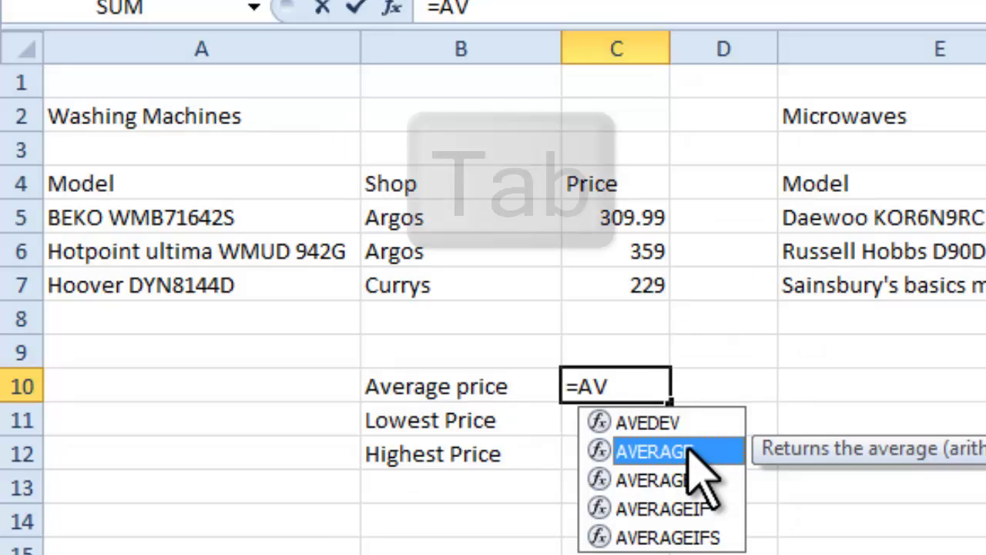
key("Tab")
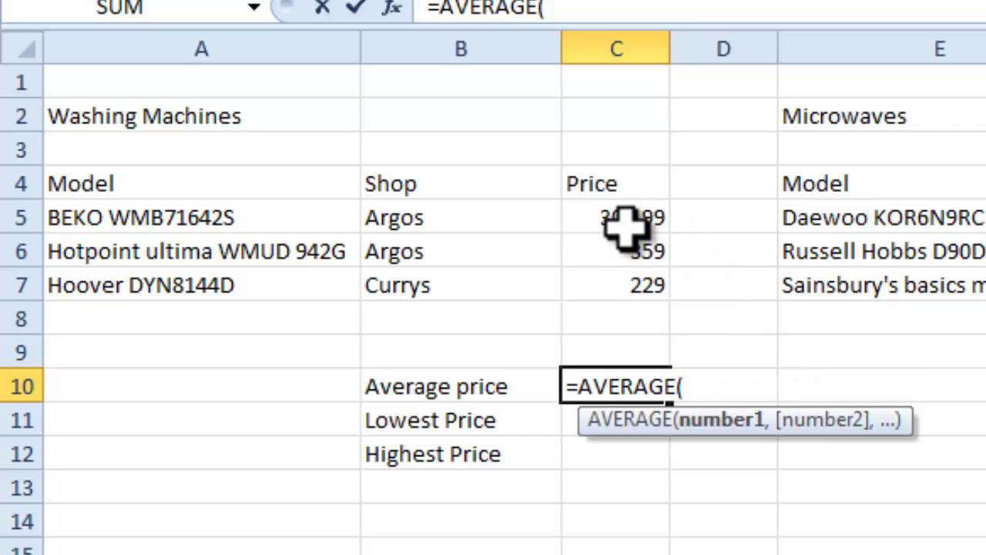
type("C5")
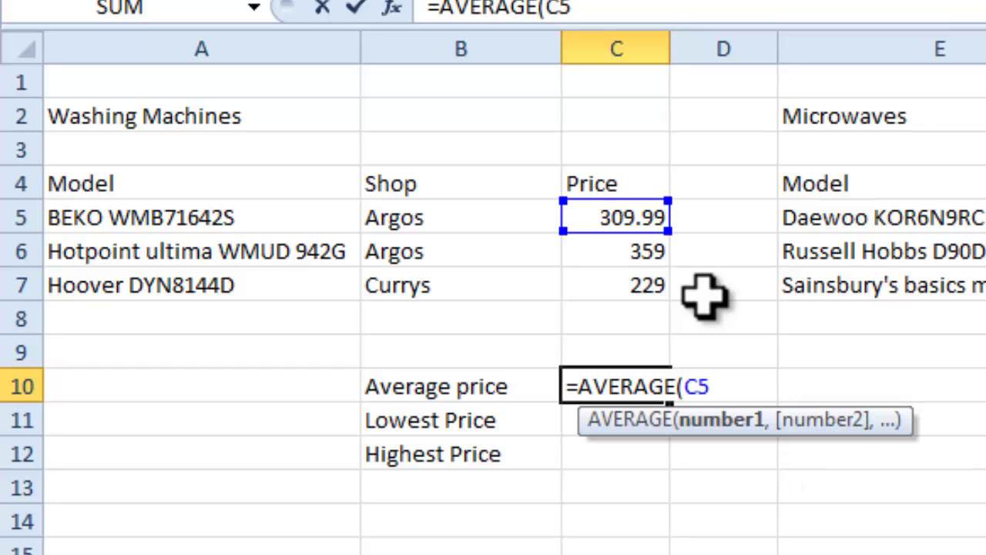
type(":")
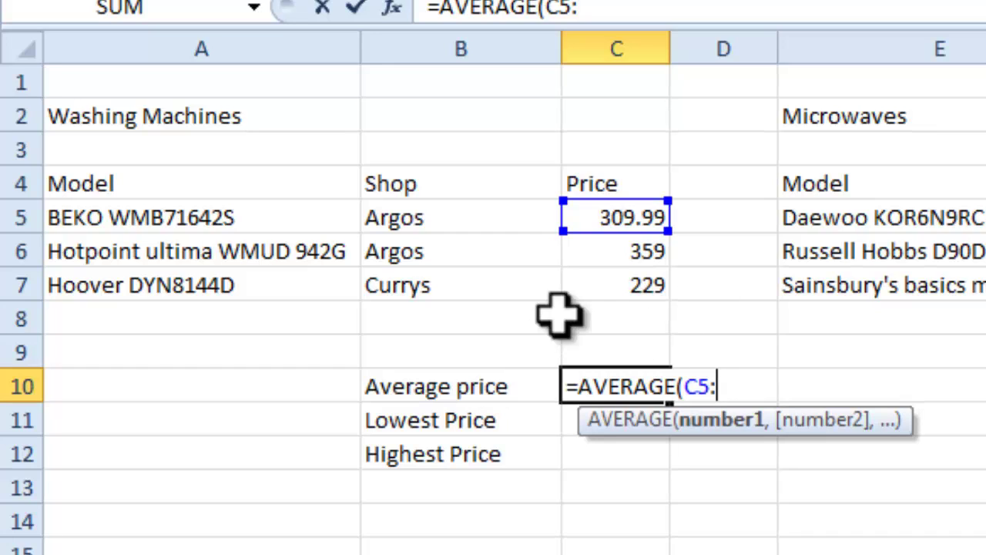
type("C7")
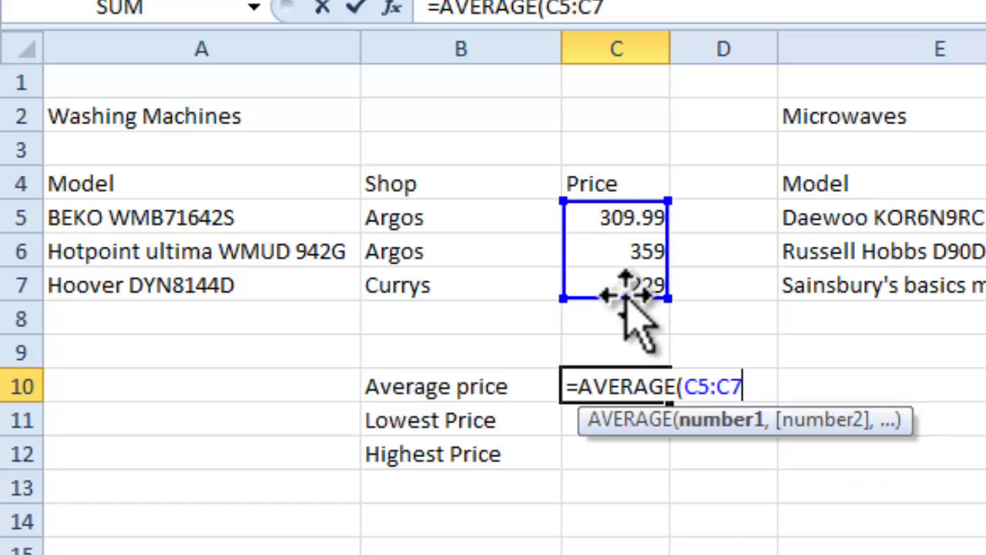
type(")")
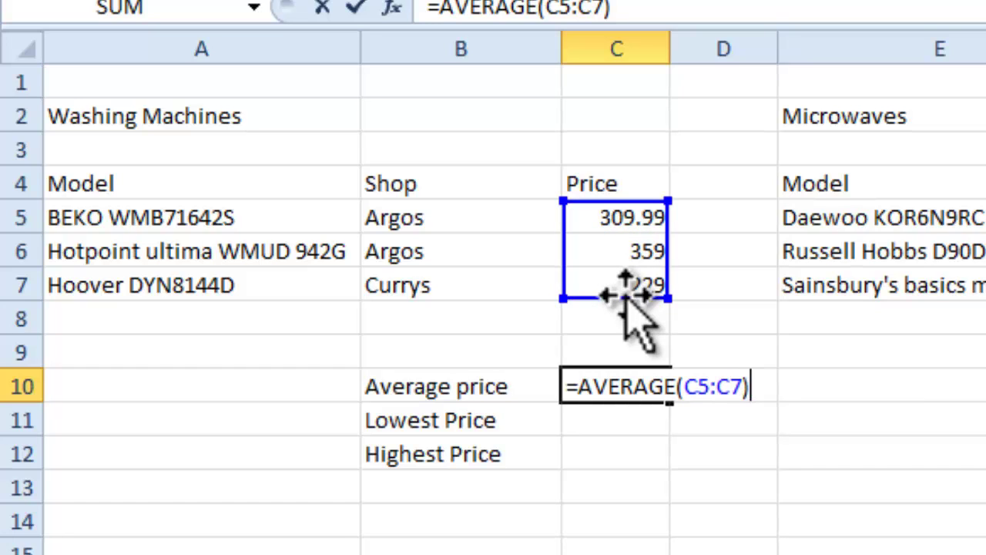
key("Return")
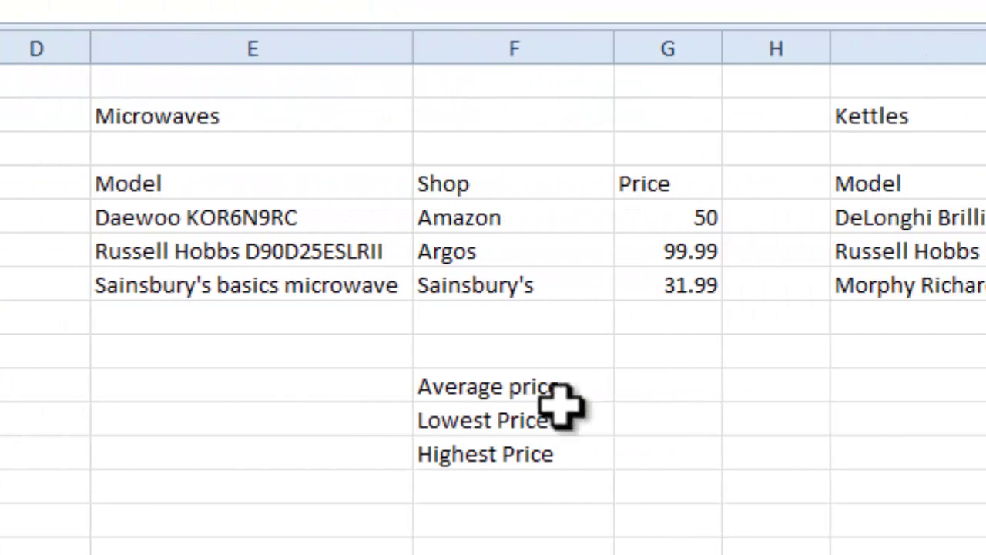
Step: Calculate the microwaves' average price in G10 with =AVERAGE(G5:G7)
left_click(674, 388)
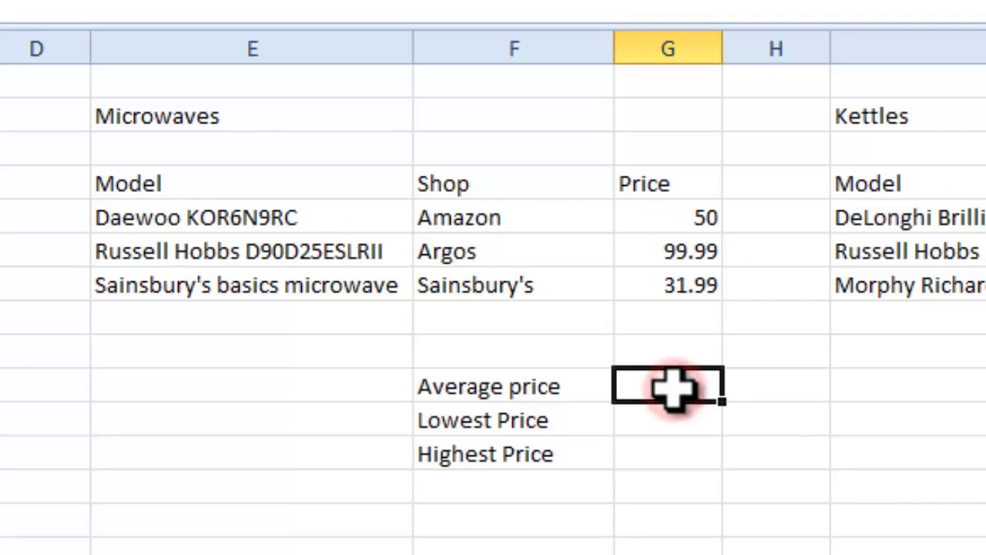
type("=AVERAGE")
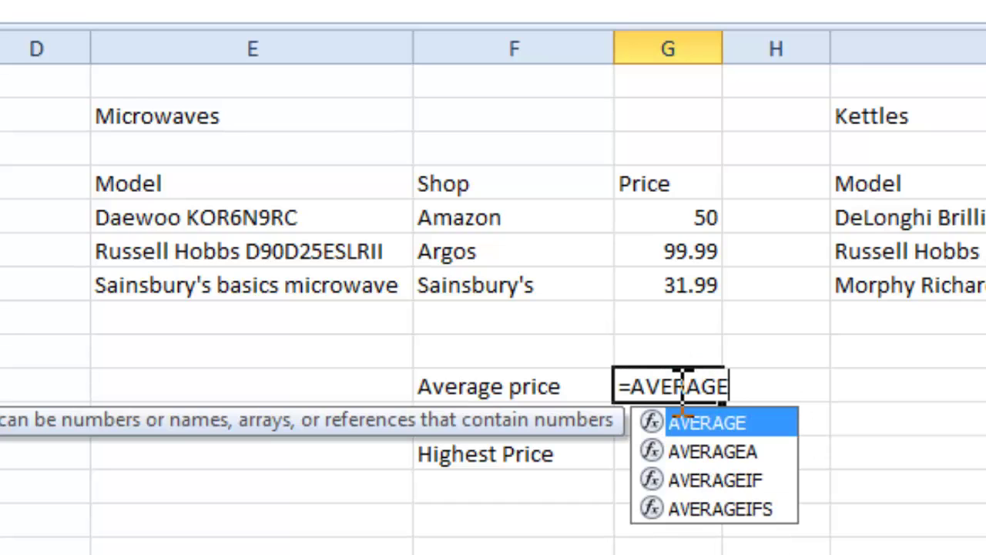
double_click(736, 421)
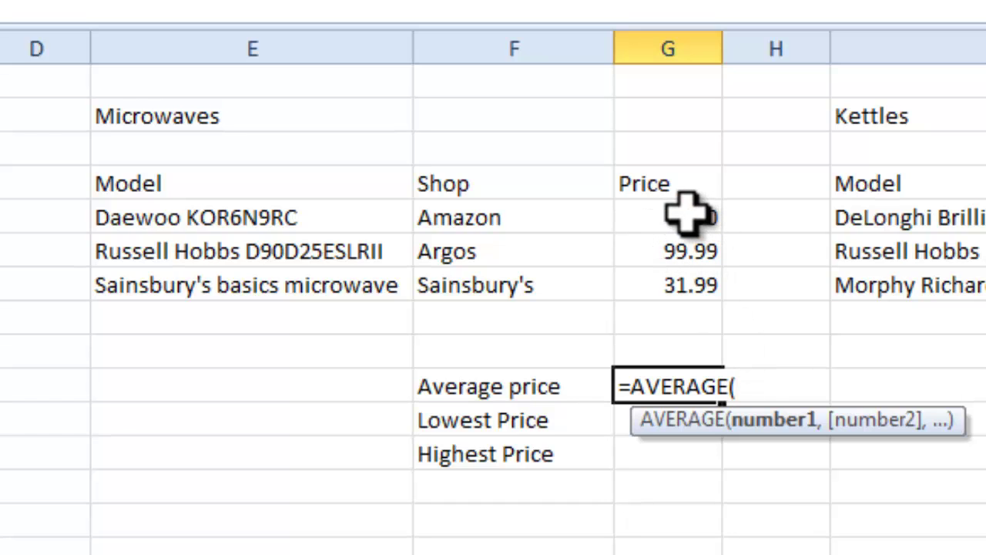
left_click_drag(688, 212, 674, 275)
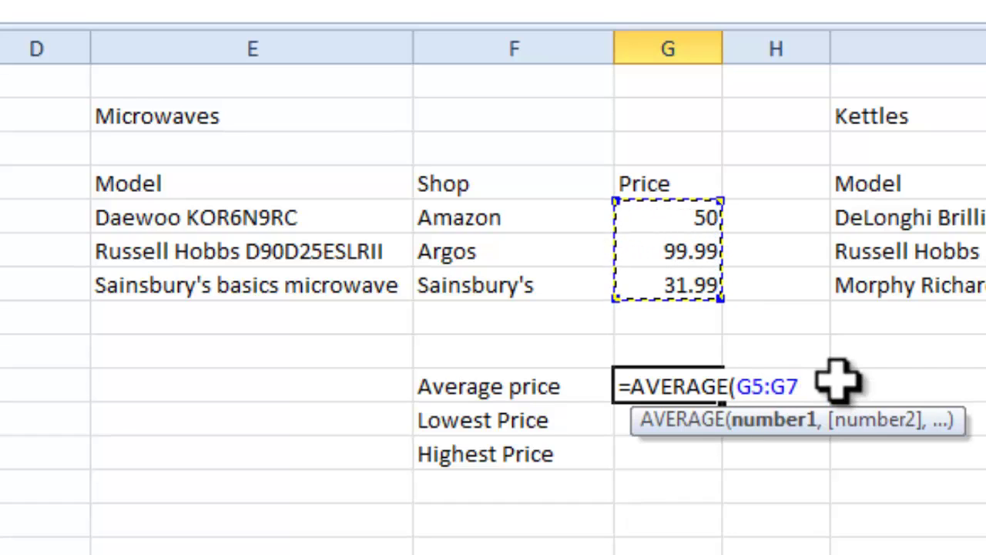
type(")")
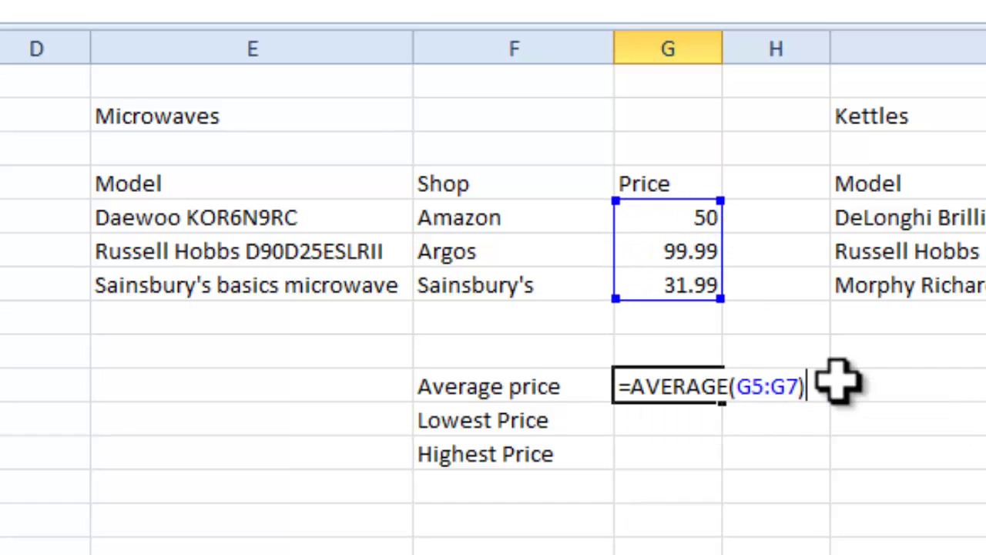
key("Return")
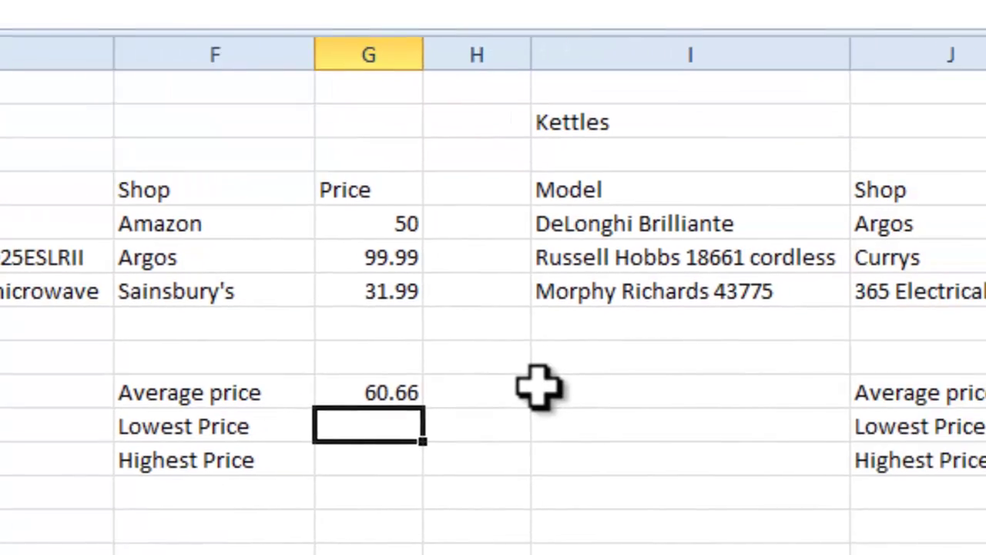
Step: Calculate the kettles' average price in K10 with =AVERAGE(K5:K7)
left_click(859, 401)
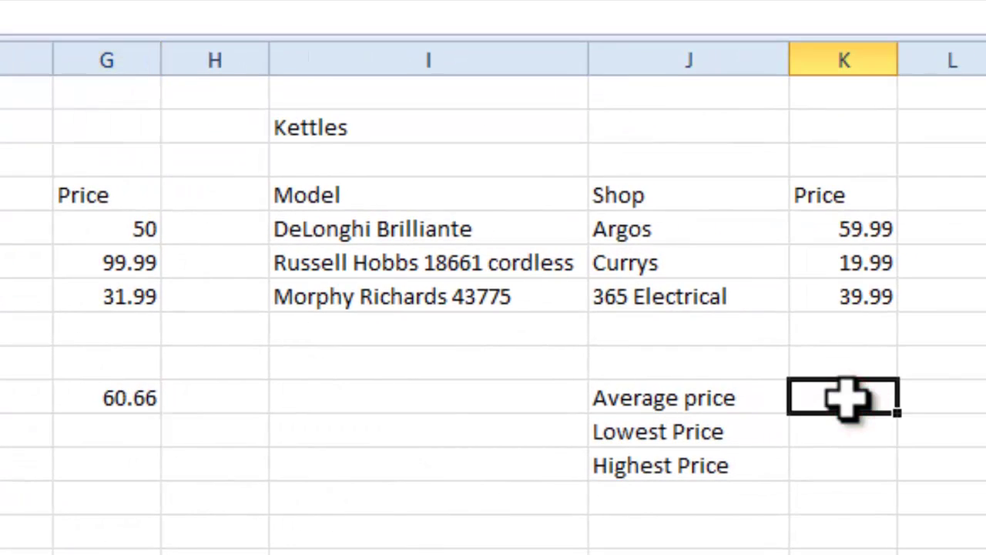
type("=")
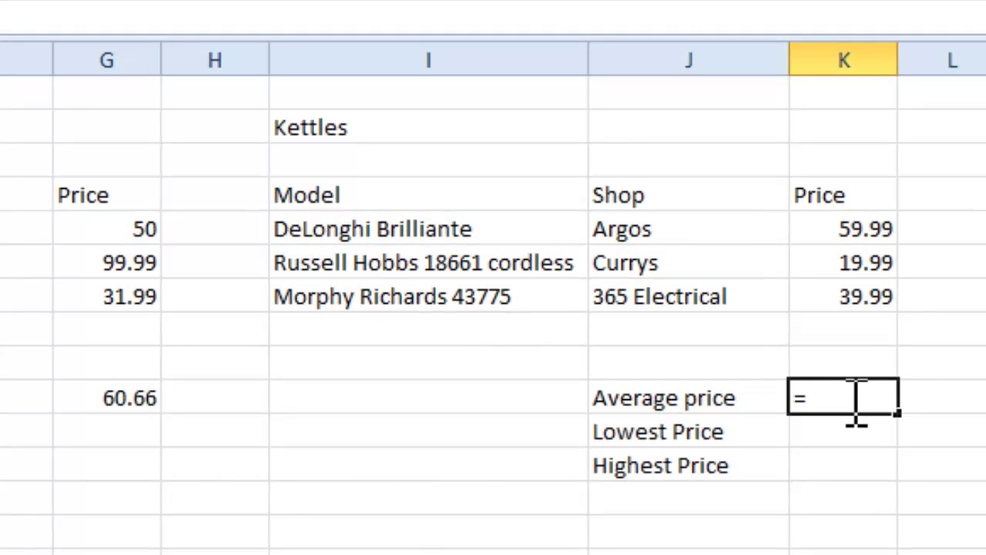
type("AVERAGE")
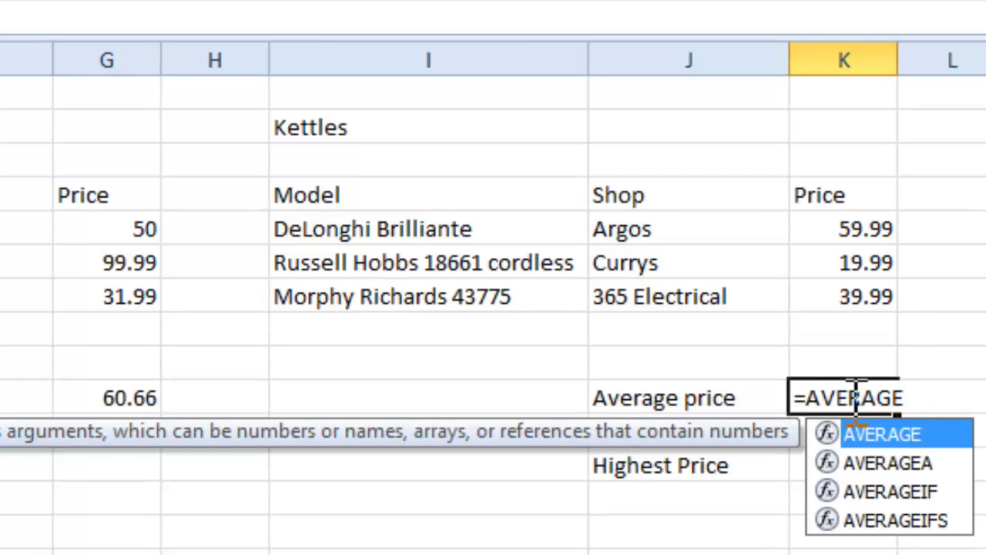
type("(")
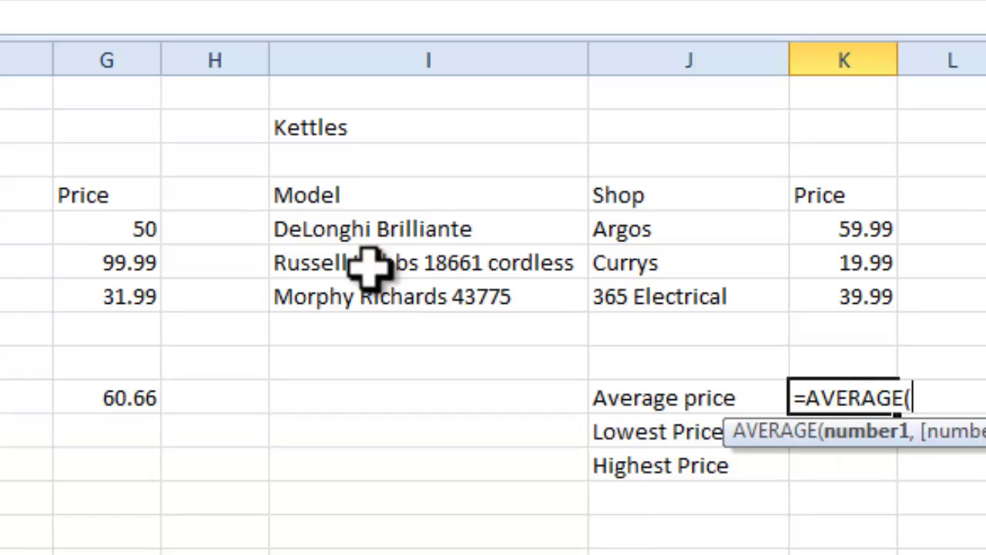
left_click_drag(832, 224, 837, 295)
type(")")
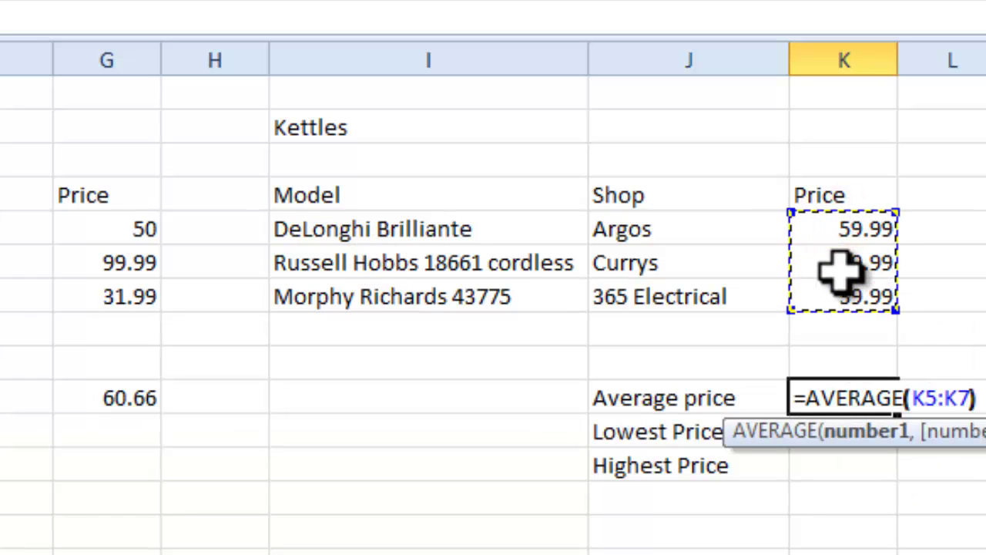
key("Return")
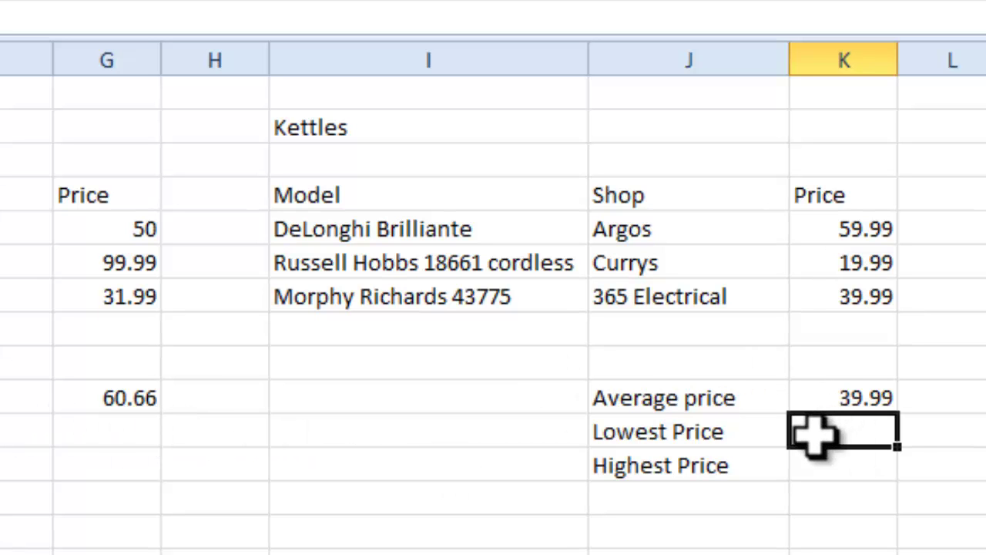
Step: Calculate the washing machines' lowest price in C11 with =MIN(C5:C7)
left_click(640, 442)
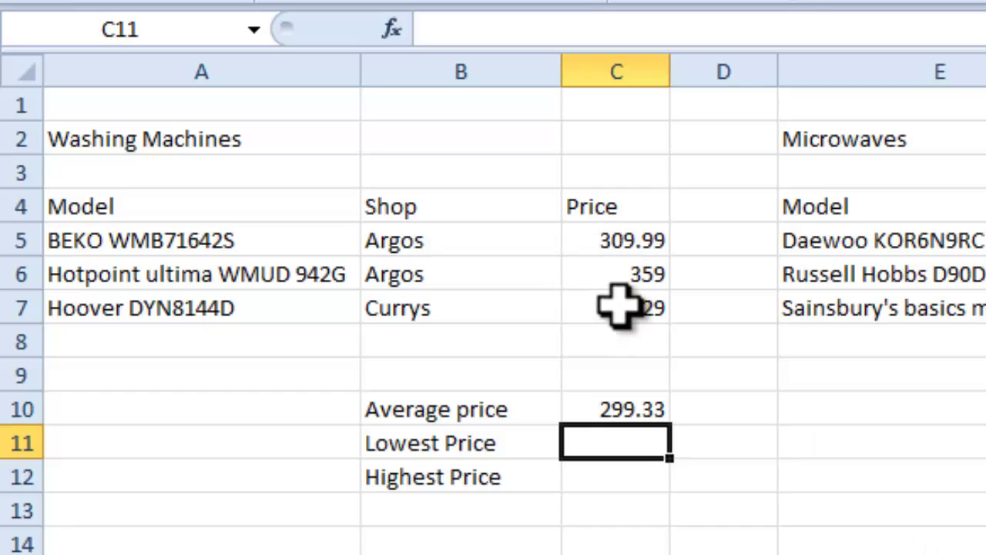
type("=")
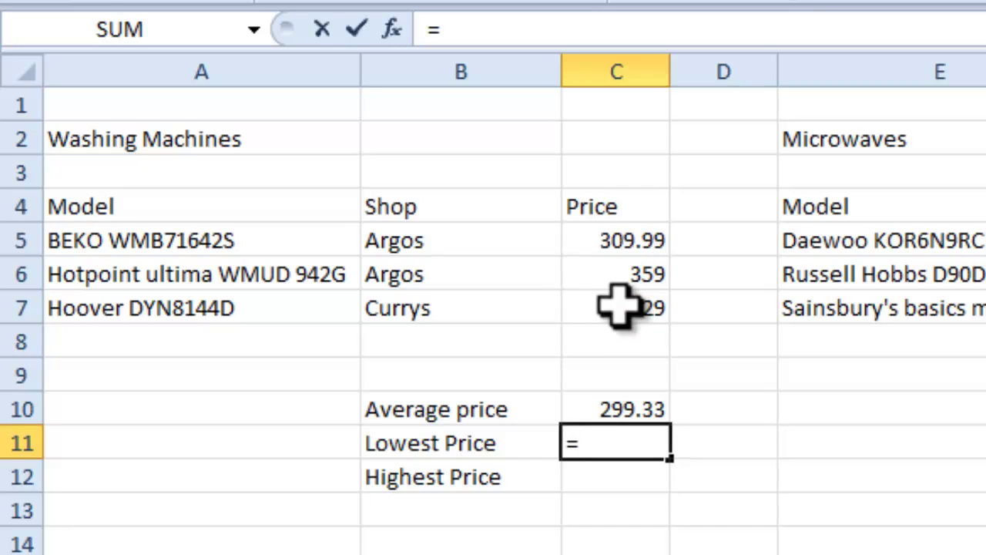
type("MIN")
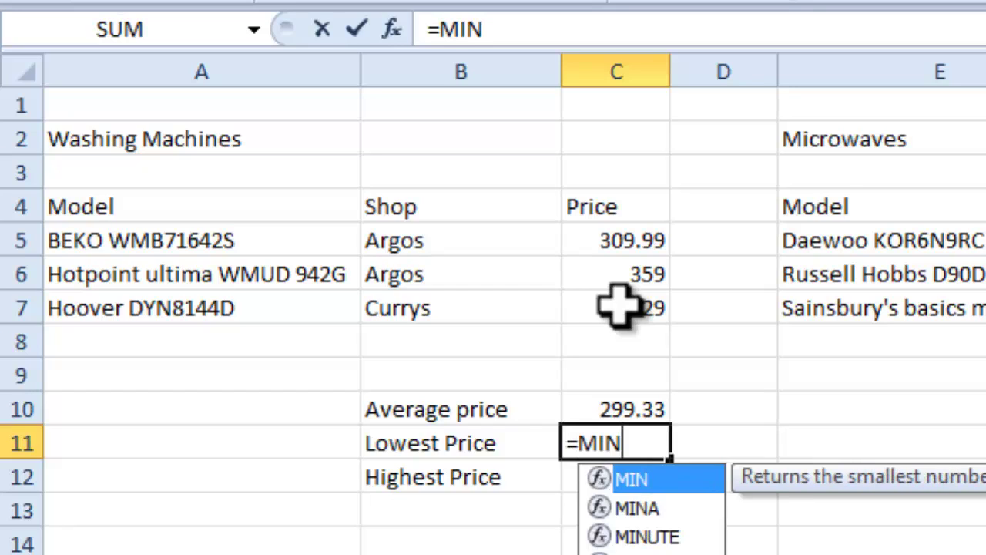
type("(")
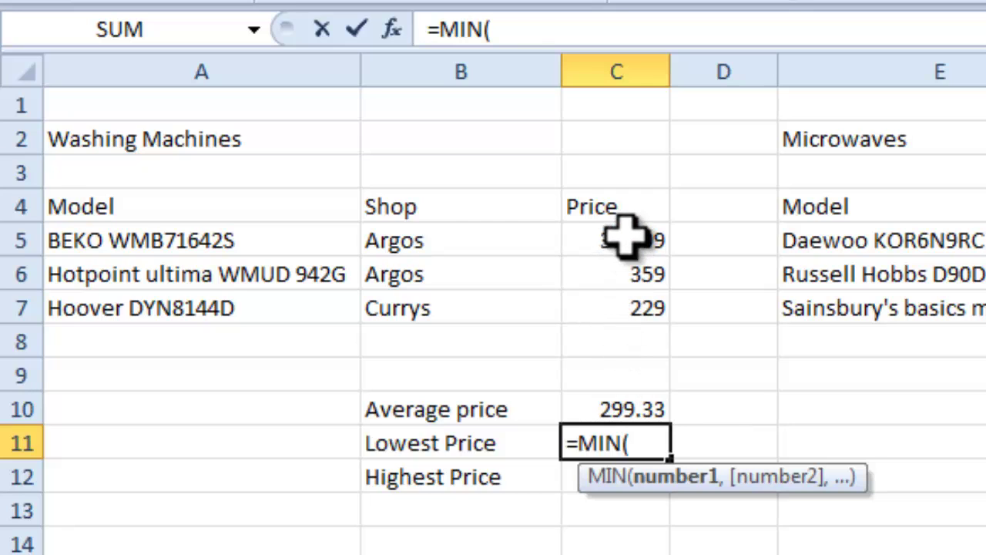
left_click_drag(626, 235, 628, 301)
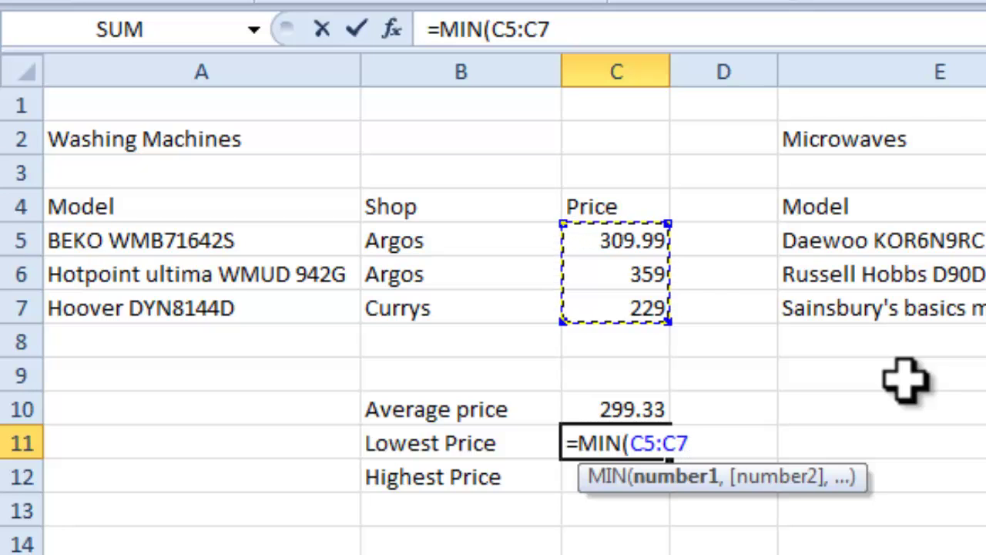
type(")")
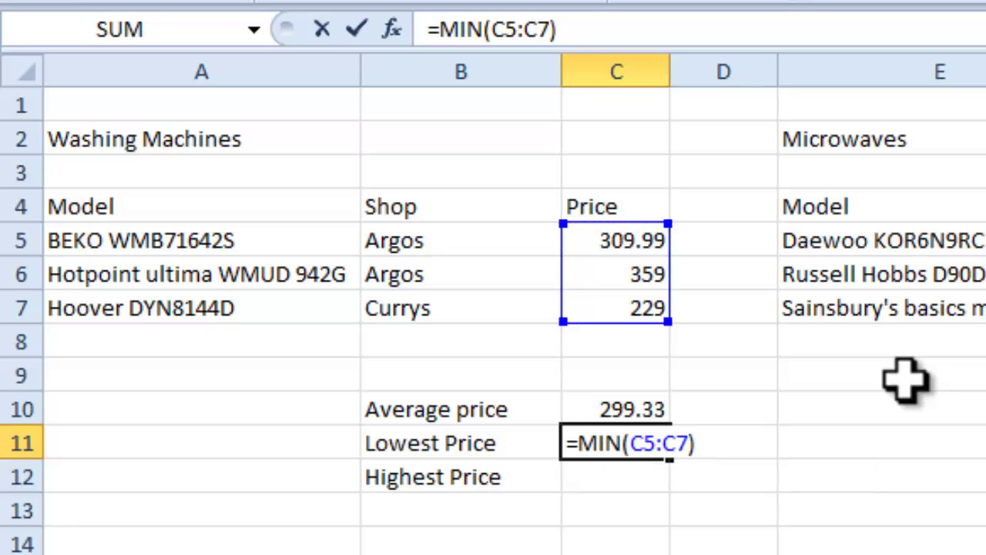
key("Return")
Step: Calculate the microwaves' lowest price in G11 with =MIN(G5:G7)
left_click(663, 440)
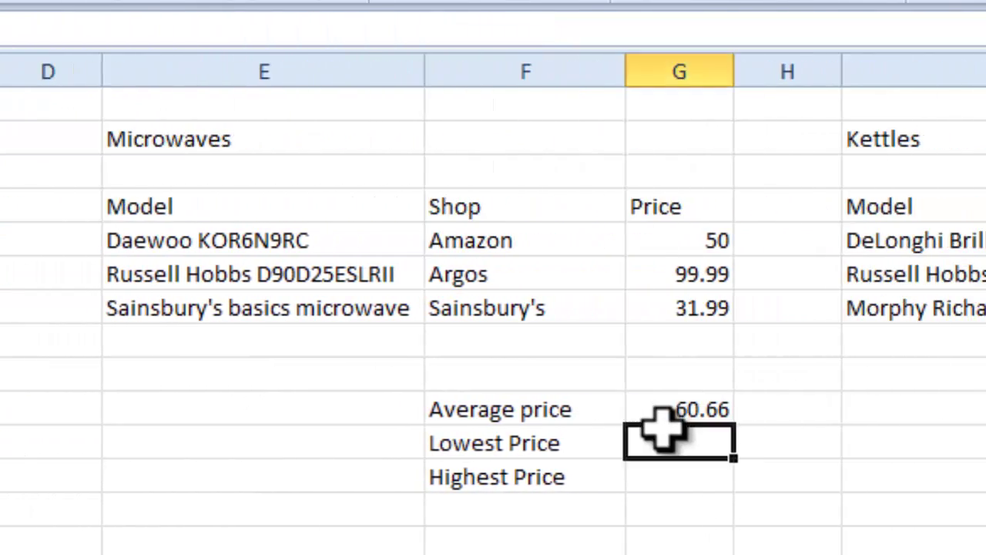
type("=MIN")
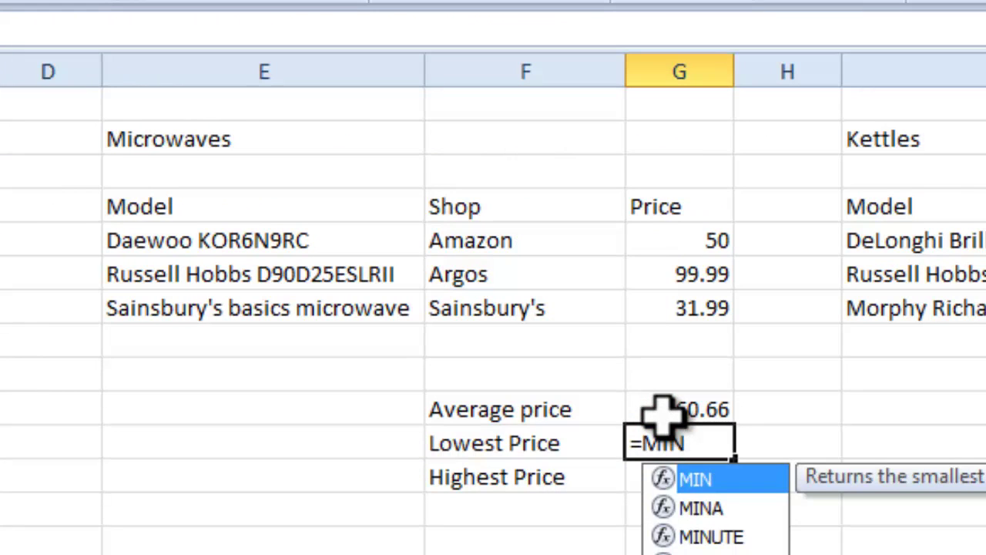
type("(")
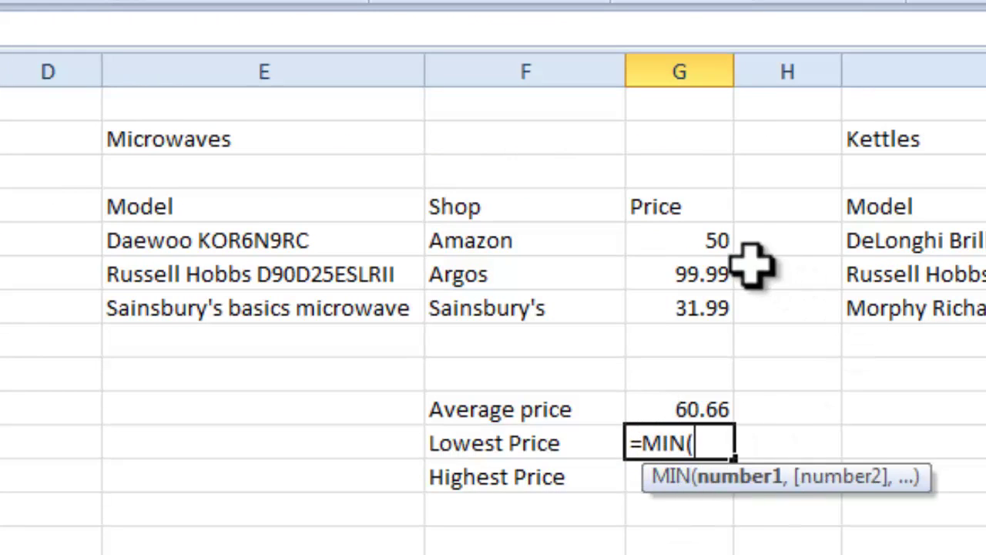
left_click_drag(702, 241, 715, 291)
type(")")
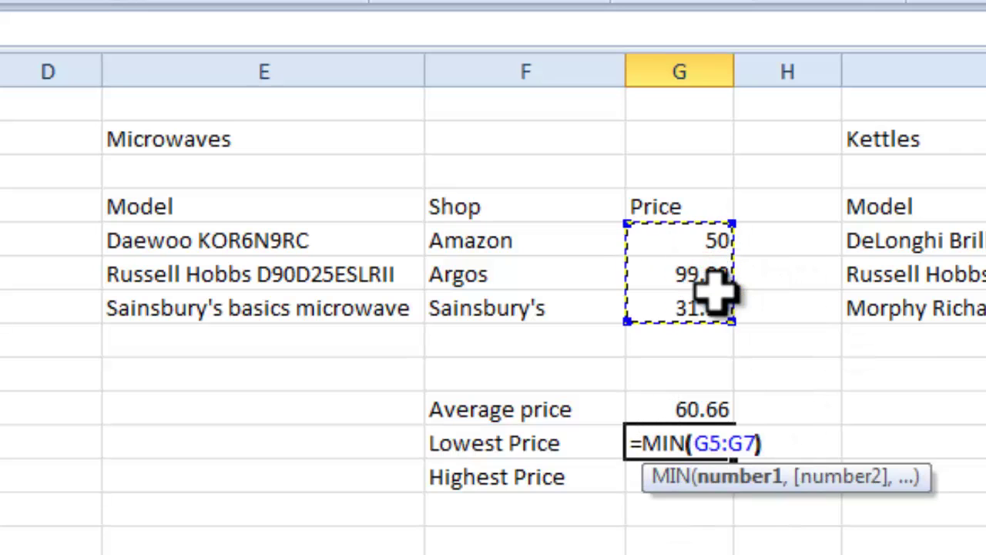
key("Return")
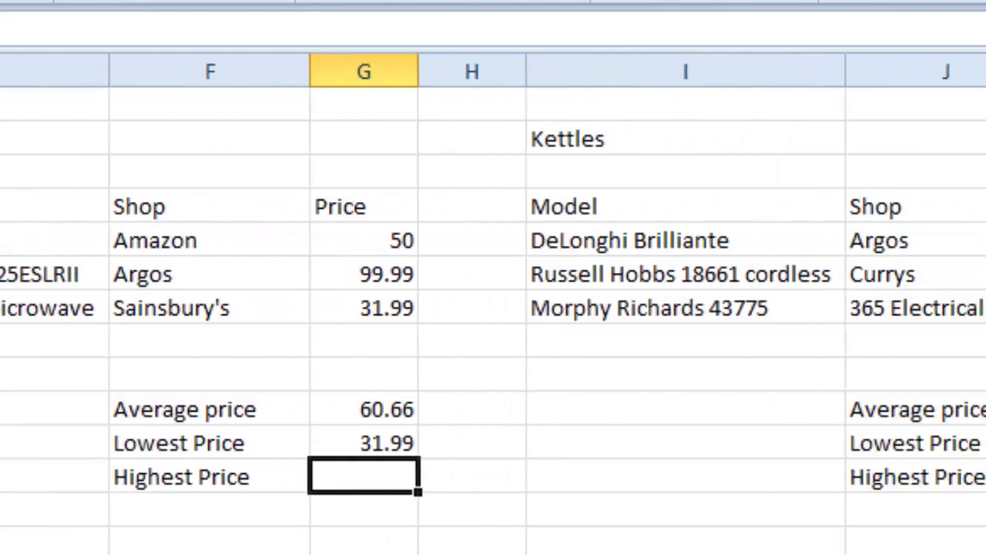
Step: Calculate the kettles' lowest price in K11 with =MIN(K5:K7)
left_click(917, 440)
type("=MIN(")
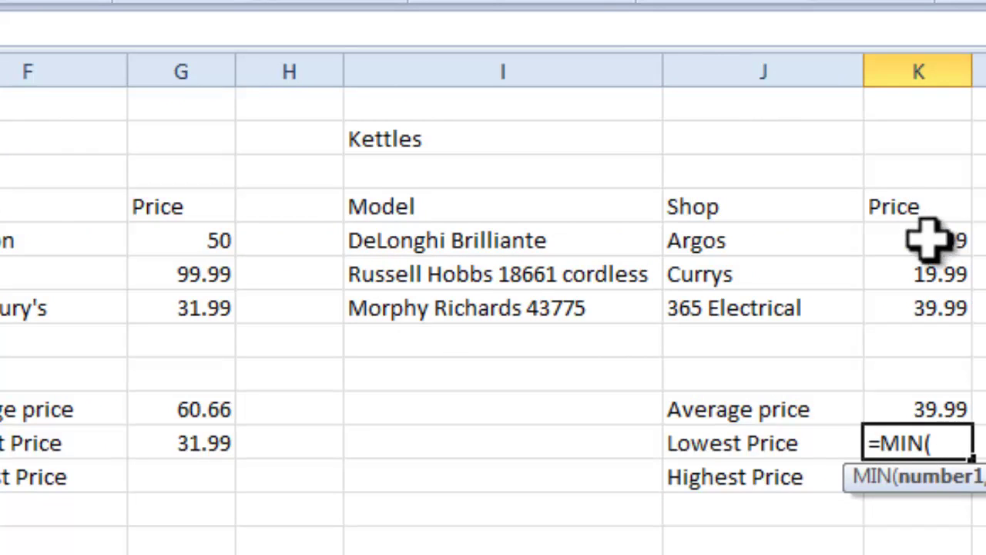
left_click_drag(923, 240, 934, 307)
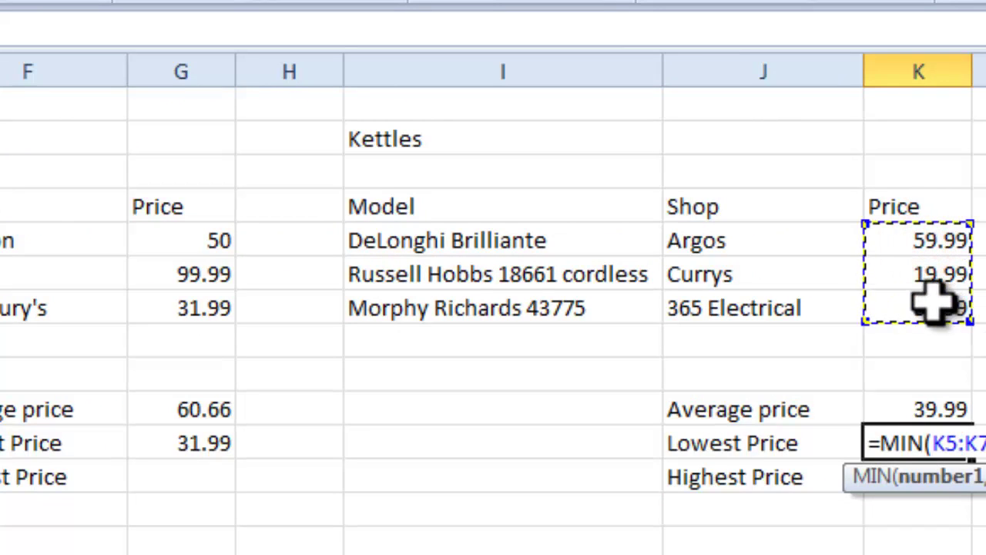
type(")")
key("Return")
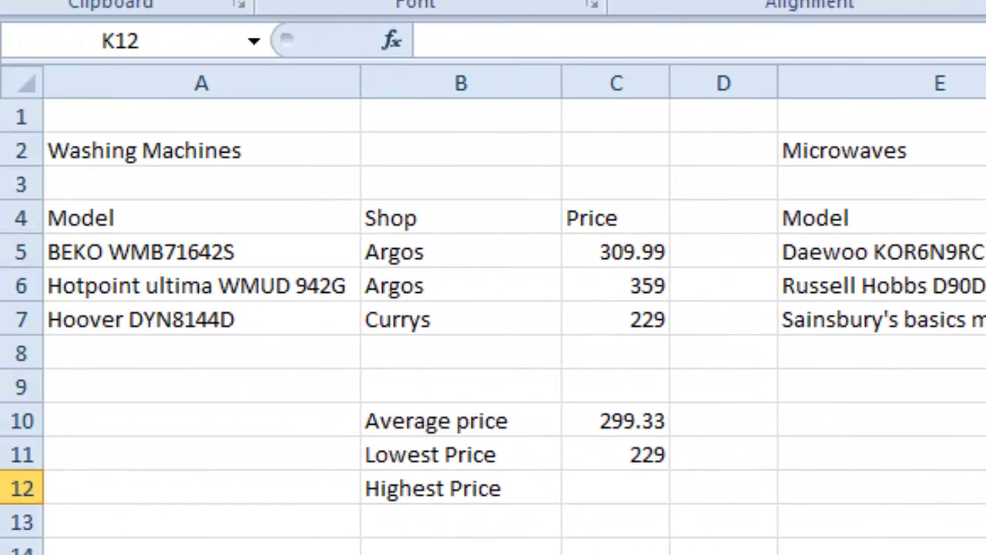
Step: Calculate the washing machines' highest price in C12 with =MAX(C5:C7)
left_click(616, 487)
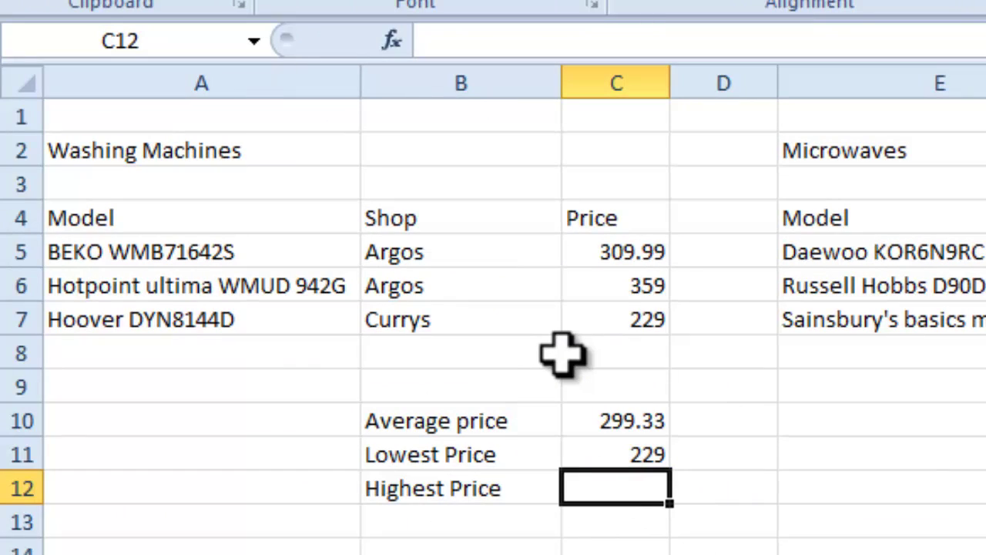
type("=MAX(")
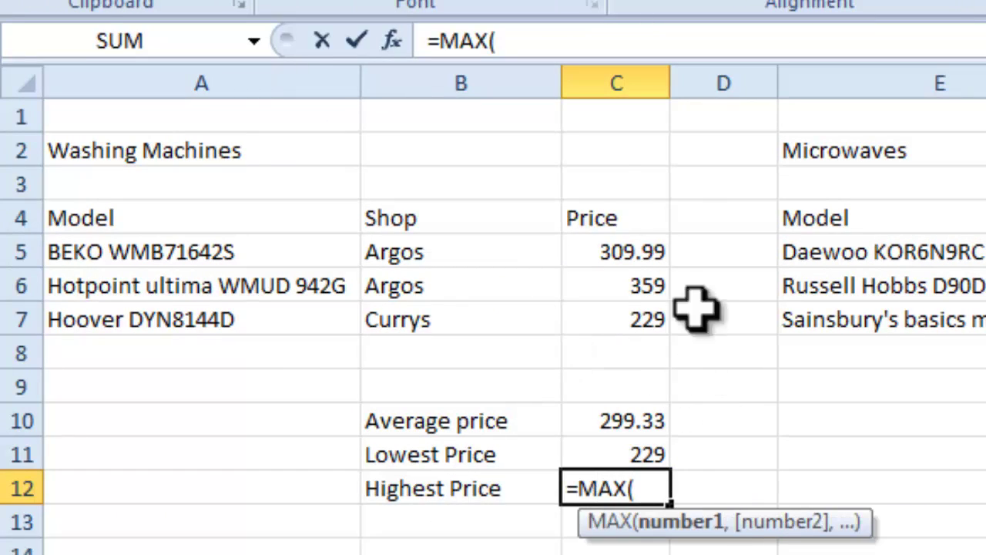
left_click_drag(611, 258, 616, 316)
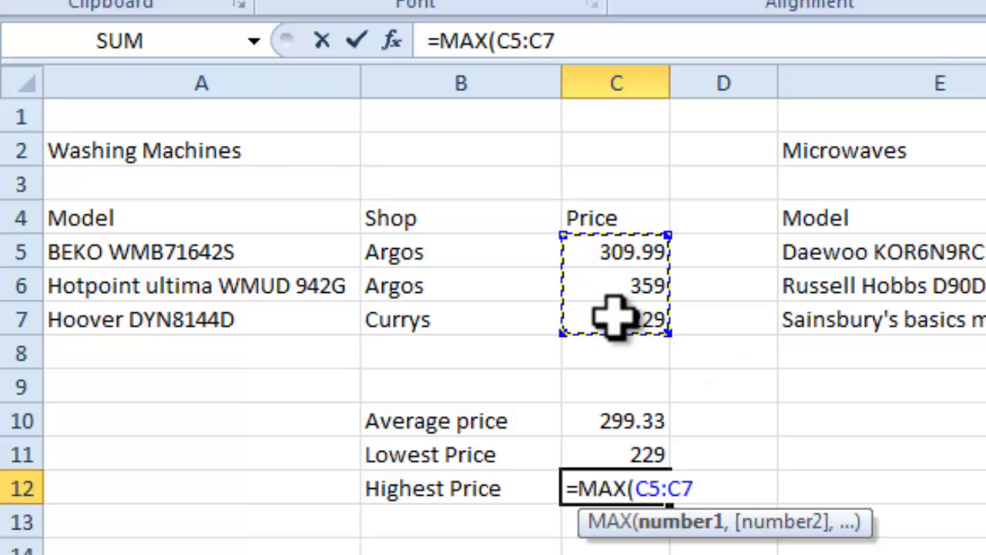
type(")")
key("Return")
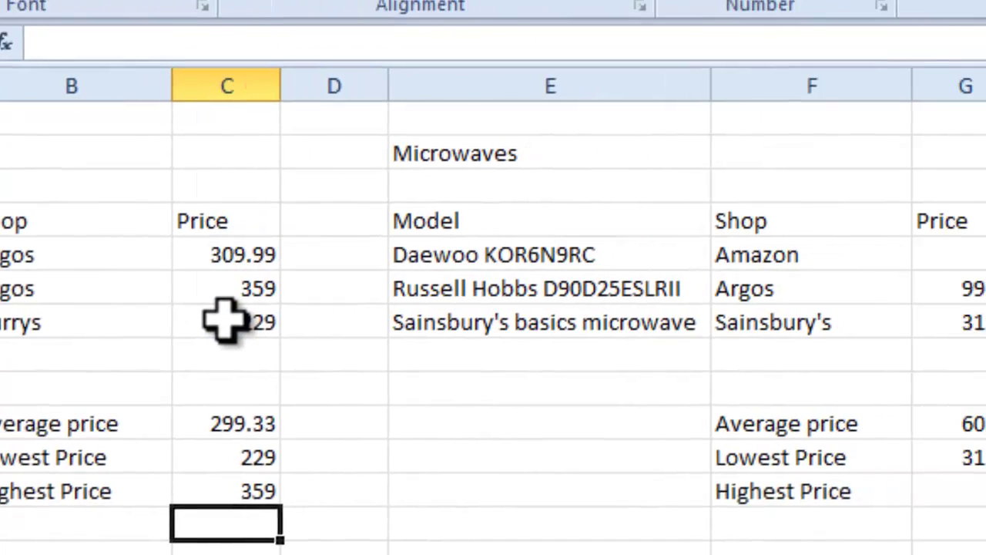
Step: Calculate the microwaves' highest price in G12 with =MAX(G5:G7)
left_click(597, 493)
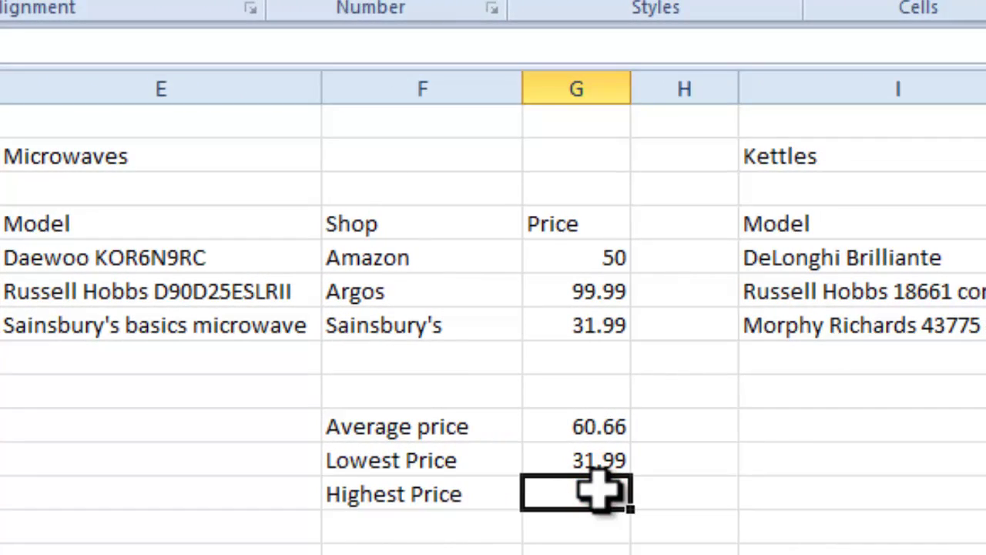
type("=MAX(")
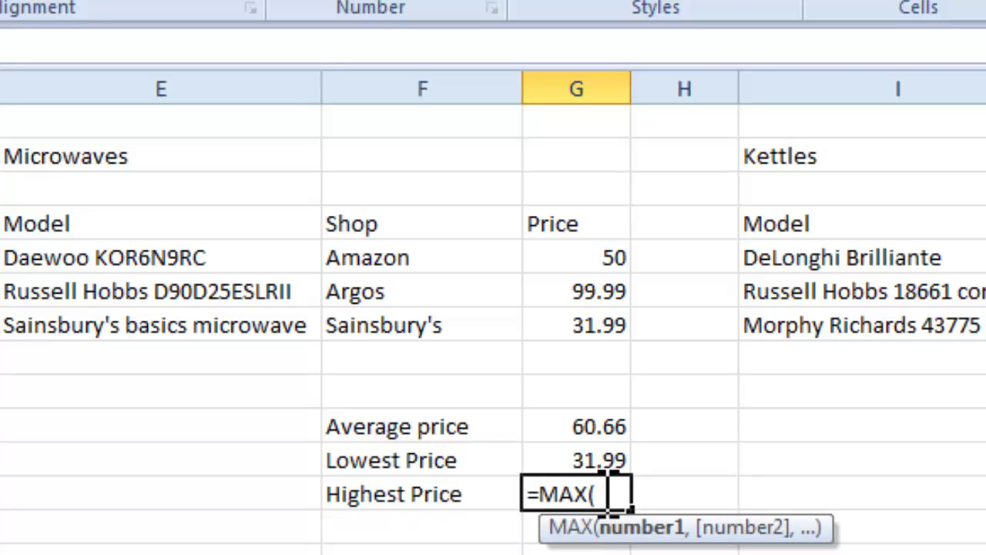
left_click_drag(574, 265, 578, 325)
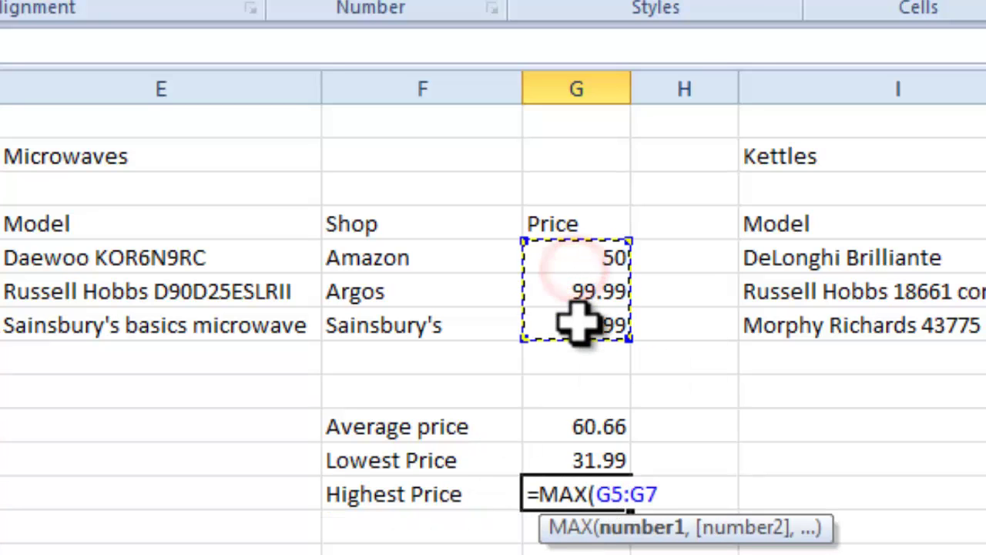
type(")")
key("Return")
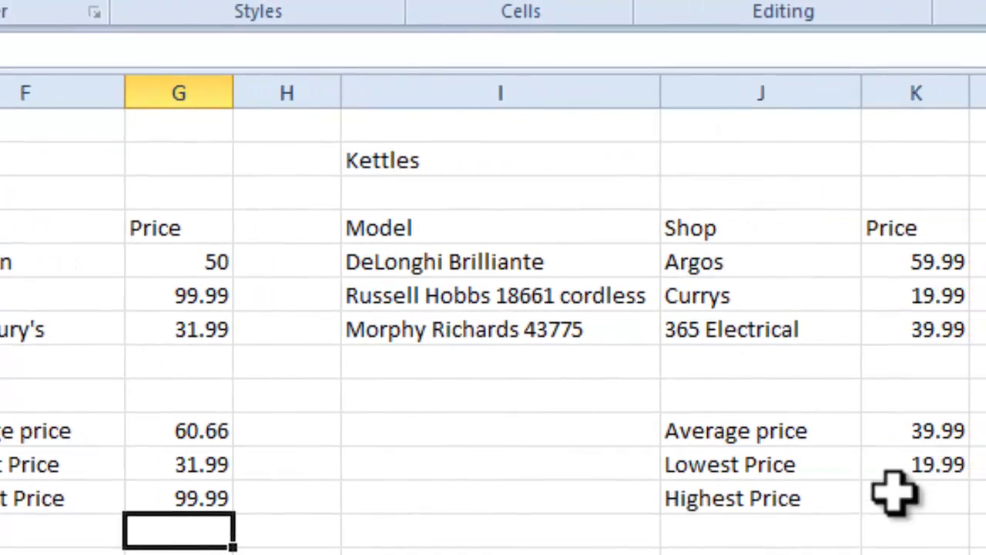
Step: Calculate the kettles' highest price in K12 with =MAX(K5:K7)
left_click(894, 495)
type("=MAX")
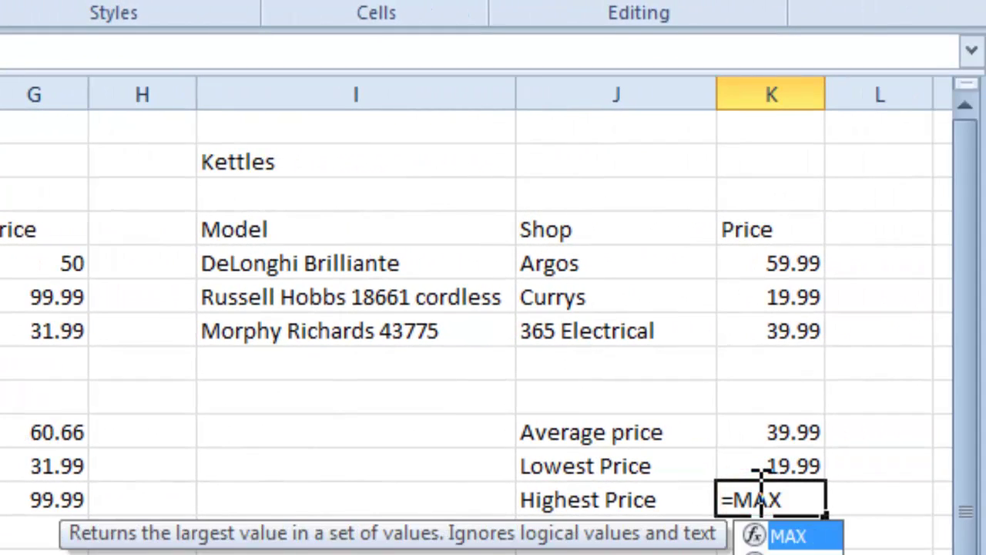
type("(")
left_click_drag(773, 266, 772, 327)
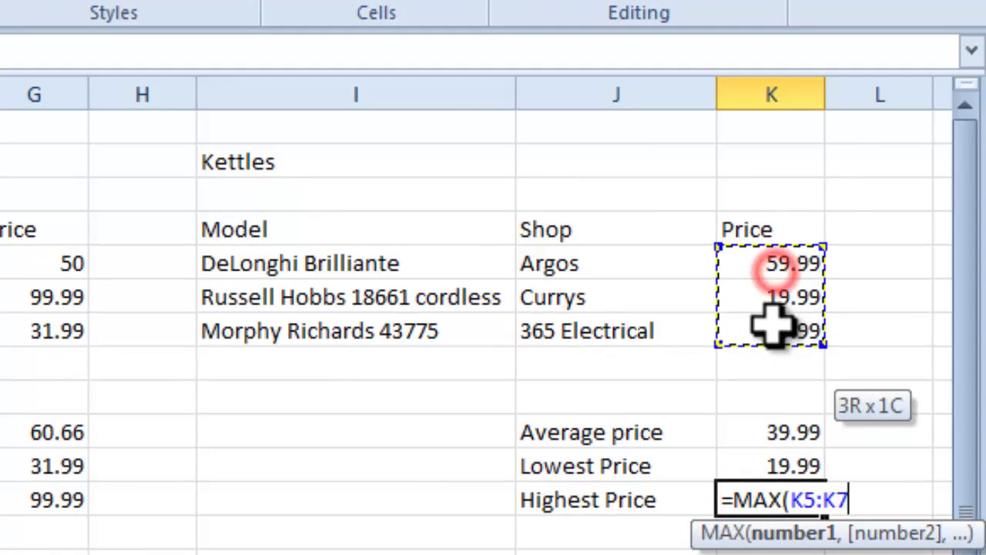
type(")")
key("Return")
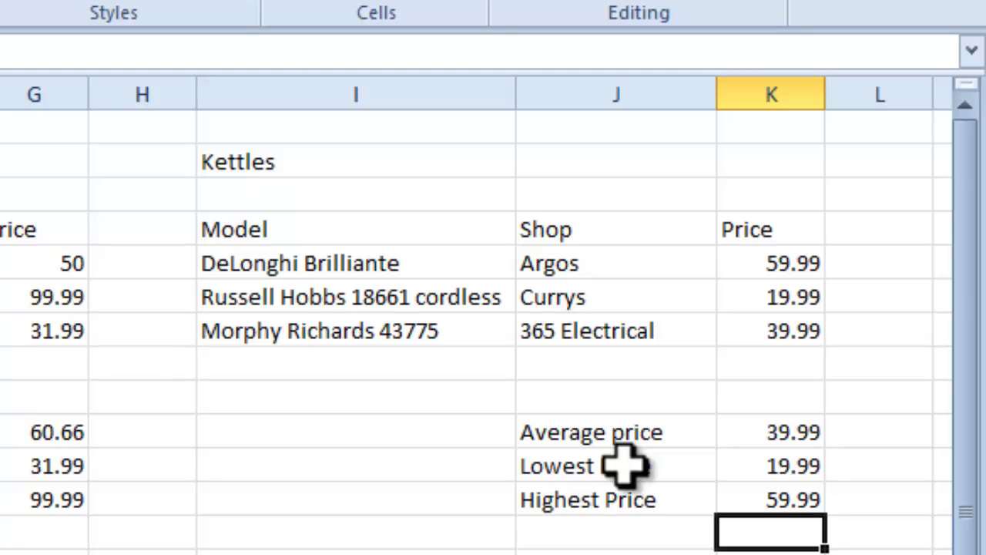
Step: Inspect the kettles' average formula in K10 and re-enter 19.99 as the Russell Hobbs kettle's price in K6
left_click(780, 435)
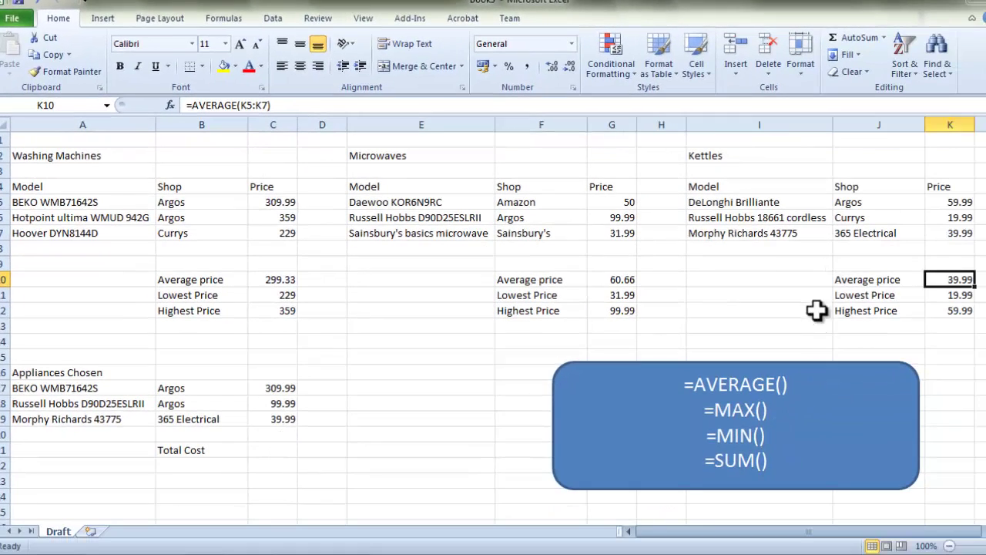
left_click(966, 217)
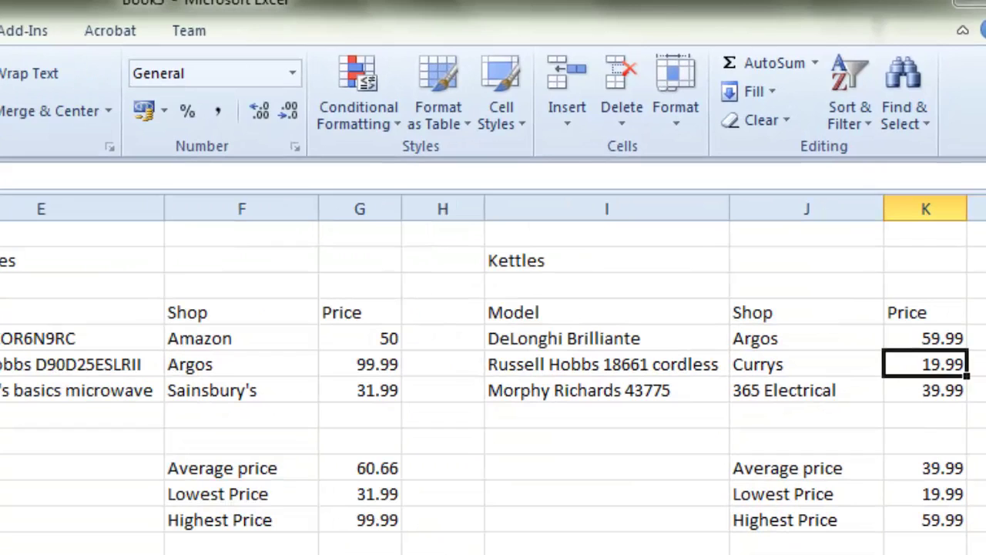
type("19.99")
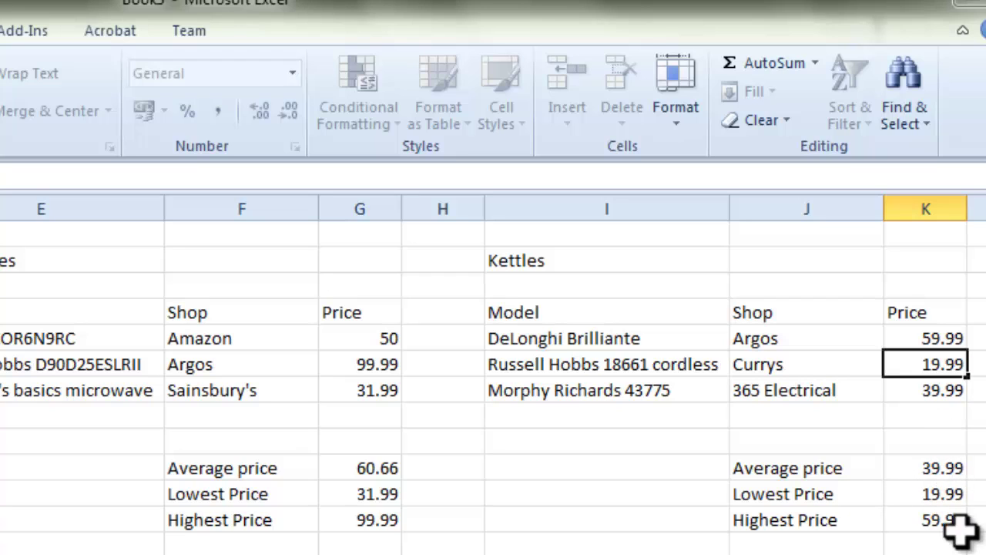
key("Return")
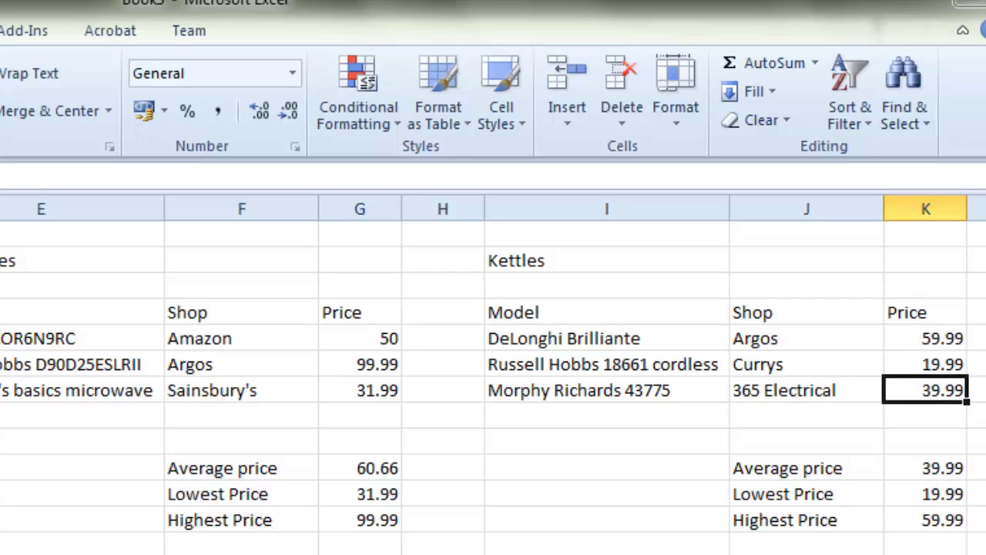
Step: Set the Russell Hobbs kettle's price in K6 to 29.99 to test the formulas' recalculation
left_click(915, 365)
type("2")
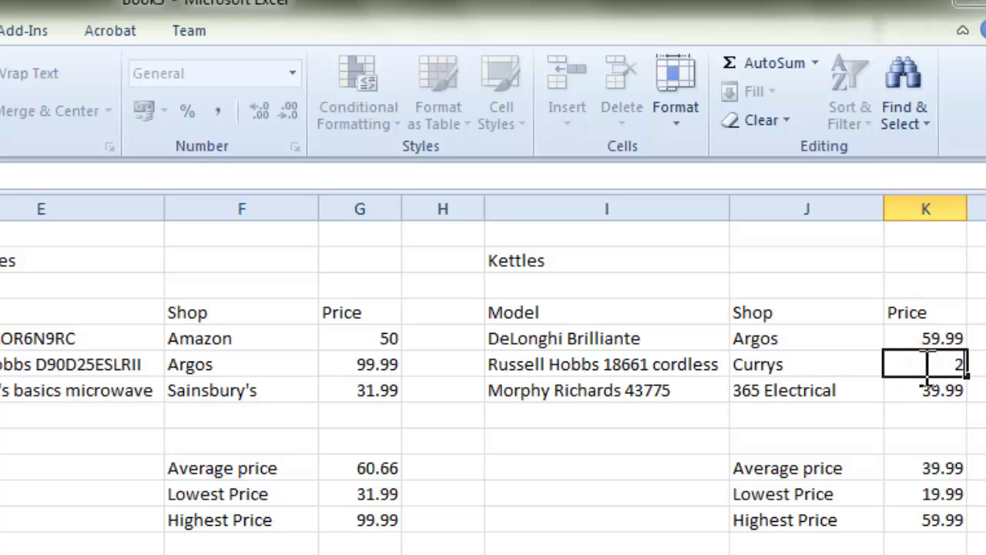
type("9.99")
key("Return")
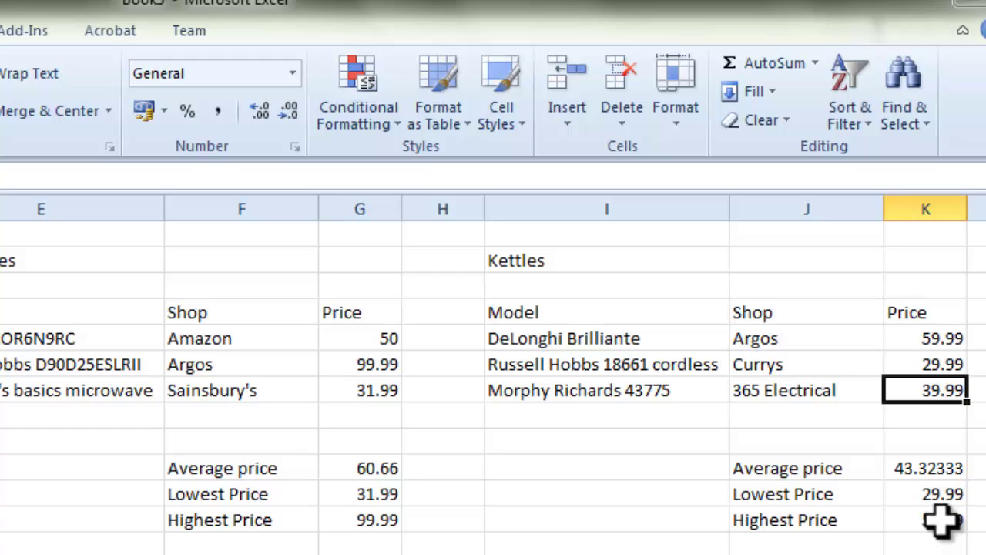
Step: Restore the Russell Hobbs kettle's price in K6 to 19.99
left_click(934, 366)
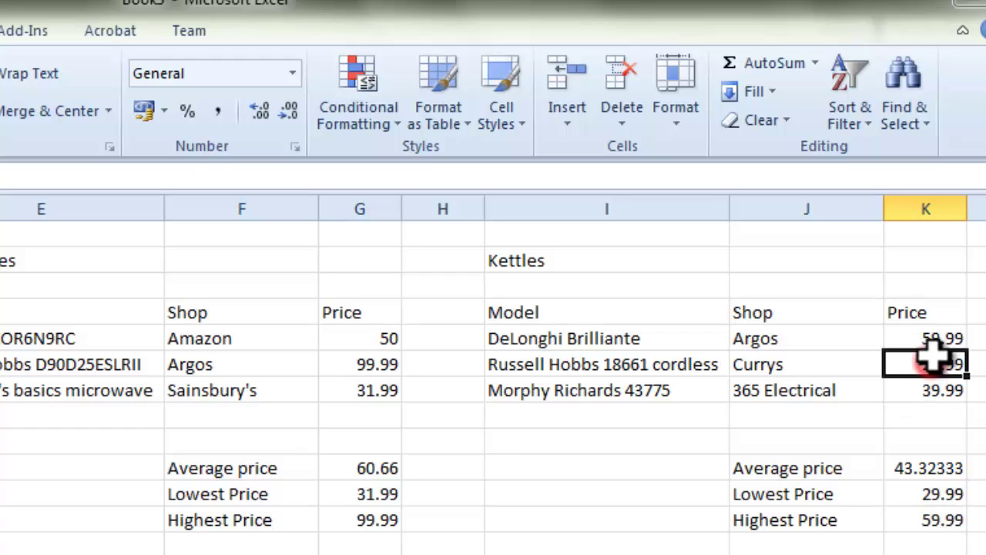
type("19.99")
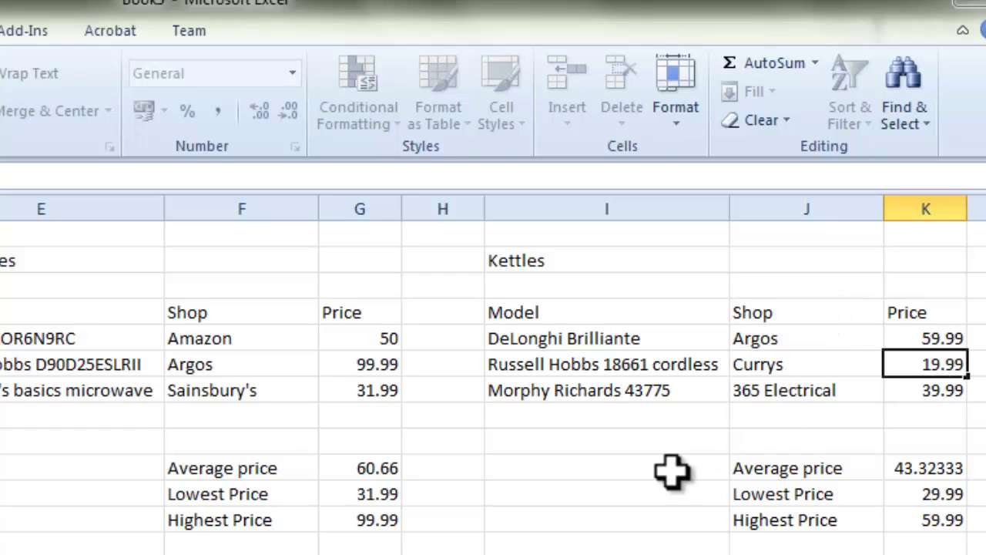
left_click(584, 490)
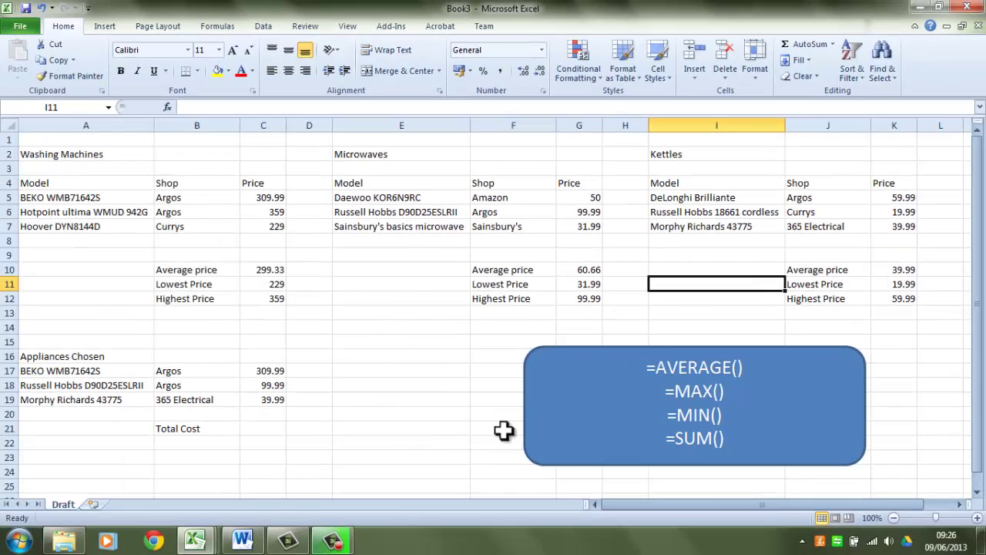
Step: Highlight the =SUM() line of the formula list in the rounded rectangle
left_click_drag(728, 443, 664, 439)
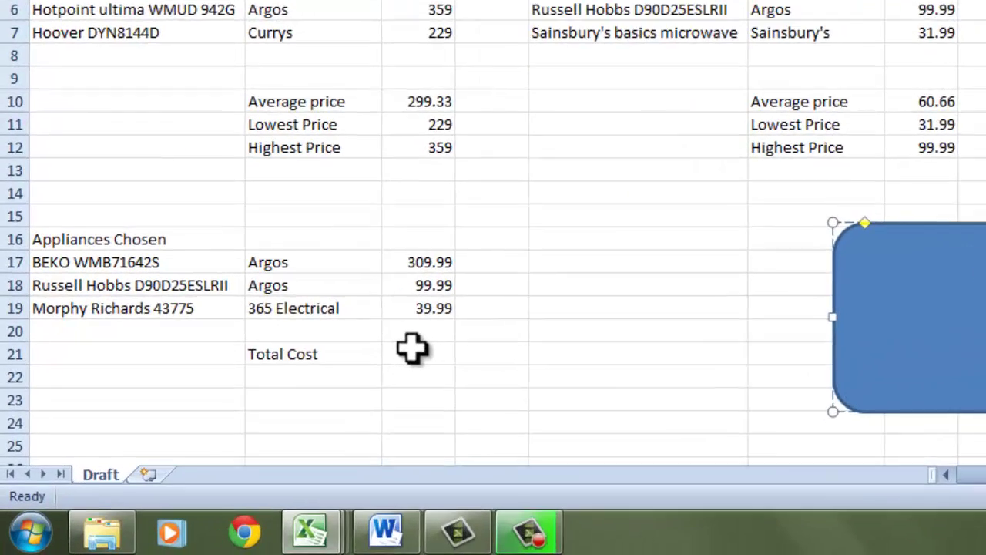
Step: Calculate the chosen appliances' total cost in C21 with =SUM(C17:C19)
left_click(261, 427)
left_click(579, 269)
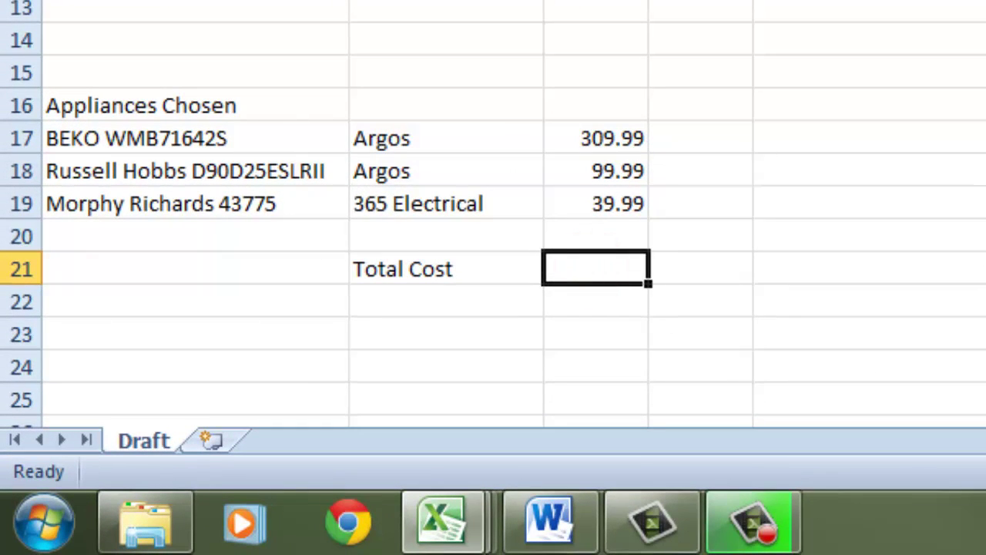
type("=SU")
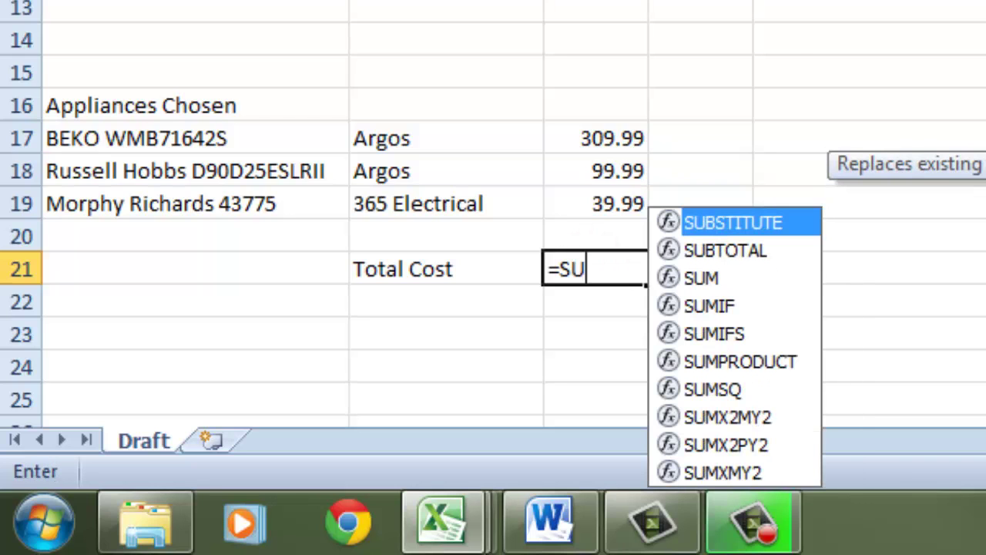
left_click(748, 278)
double_click(747, 278)
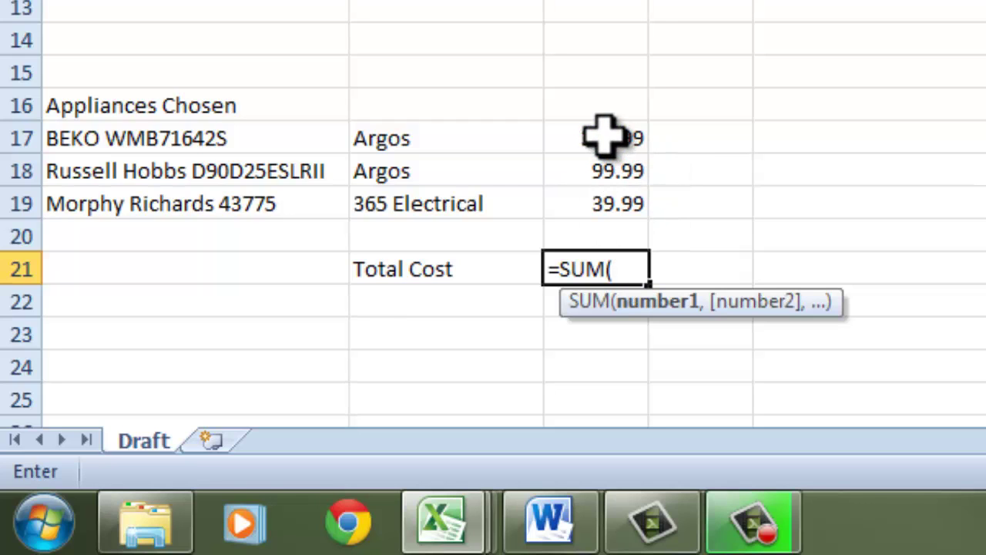
left_click_drag(605, 137, 598, 204)
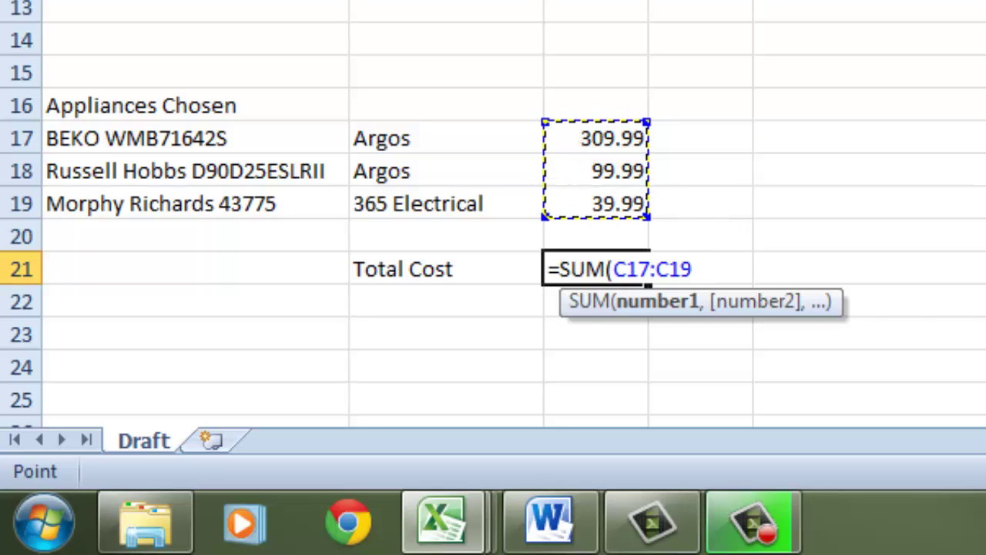
type(")")
key("Return")
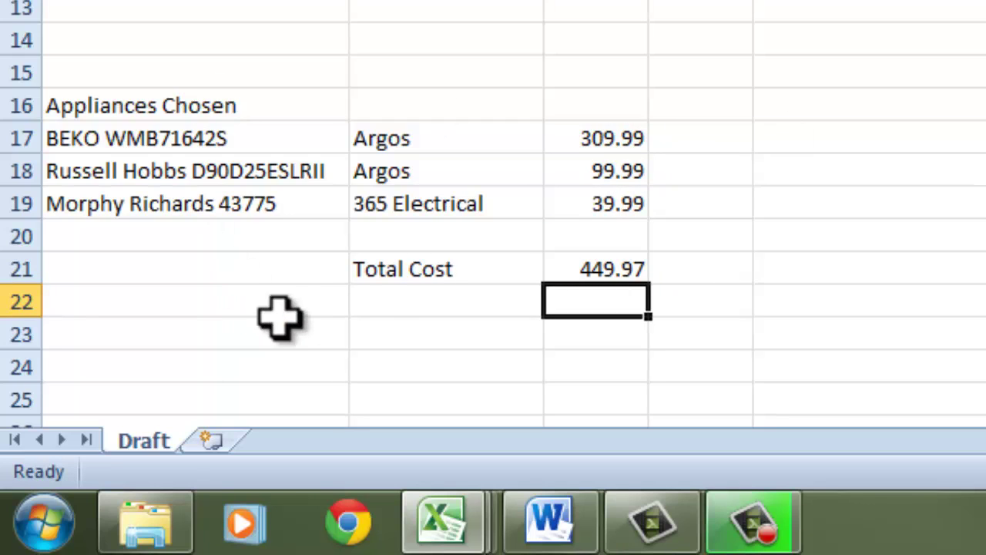
Step: Enter the label "Money Left" in B22, below Total Cost
left_click(368, 301)
type("aMOUNT")
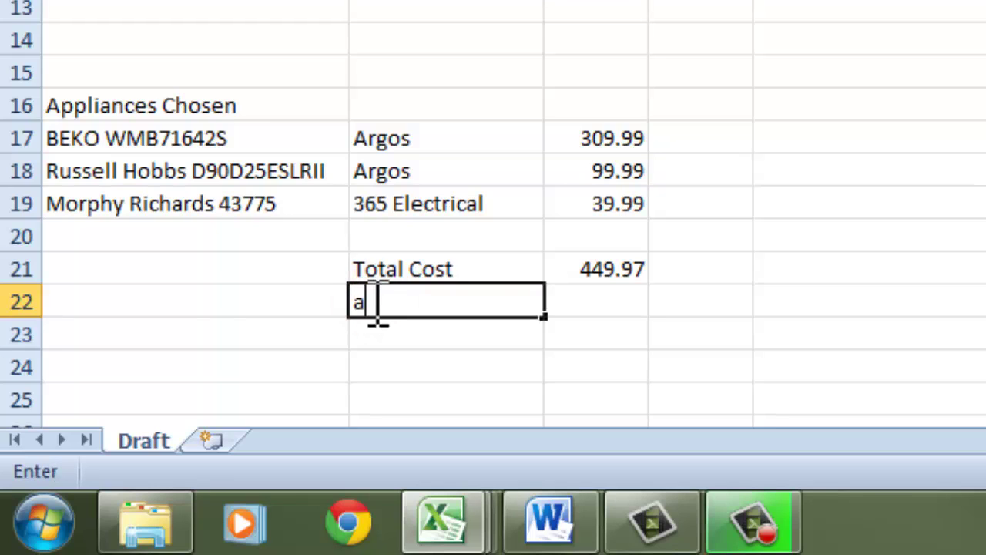
key("BackSpace")
key("BackSpace")
key("BackSpace")
key("BackSpace")
key("BackSpace")
key("BackSpace")
type("Money Left")
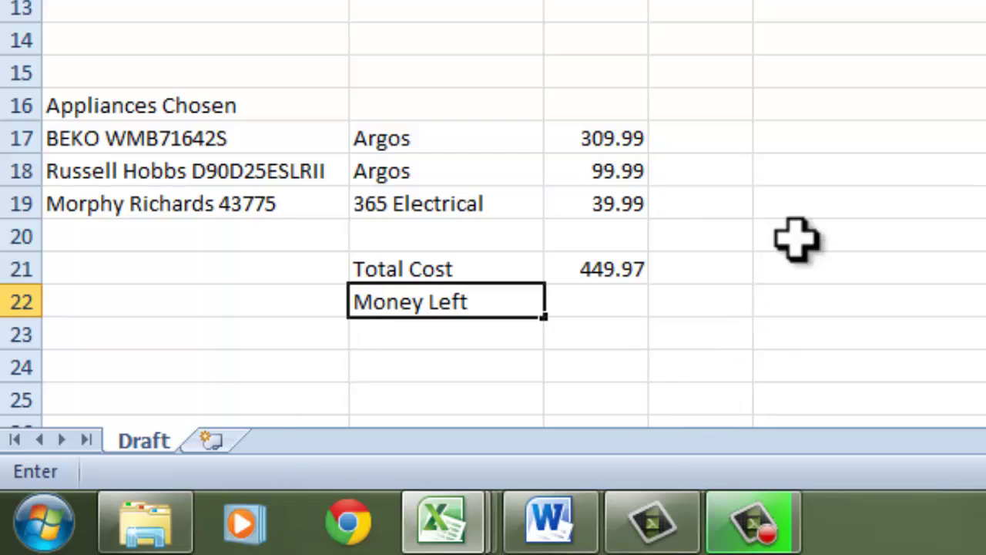
left_click(712, 299)
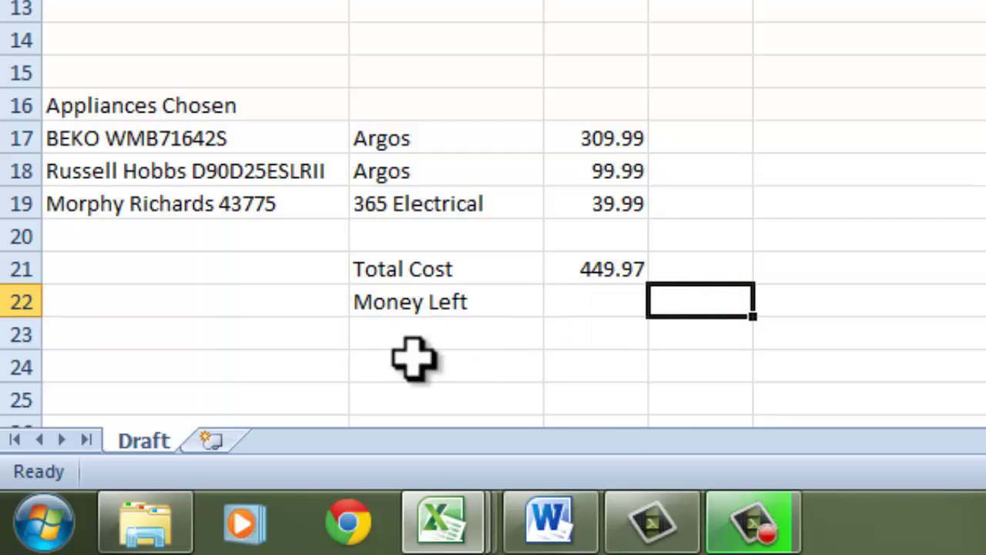
Step: Enter 500 as the budget in A22 and align it to the left of the cell
left_click(164, 302)
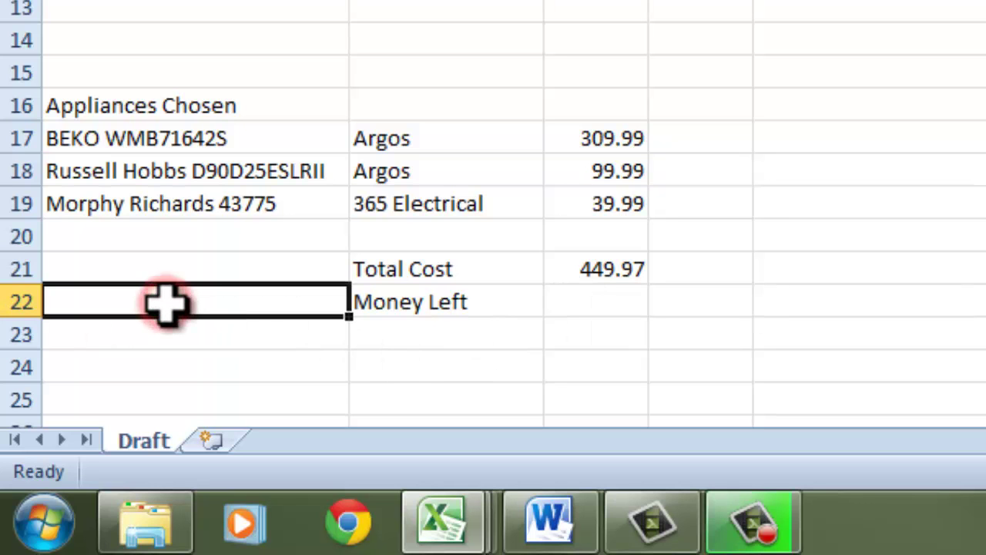
type("500")
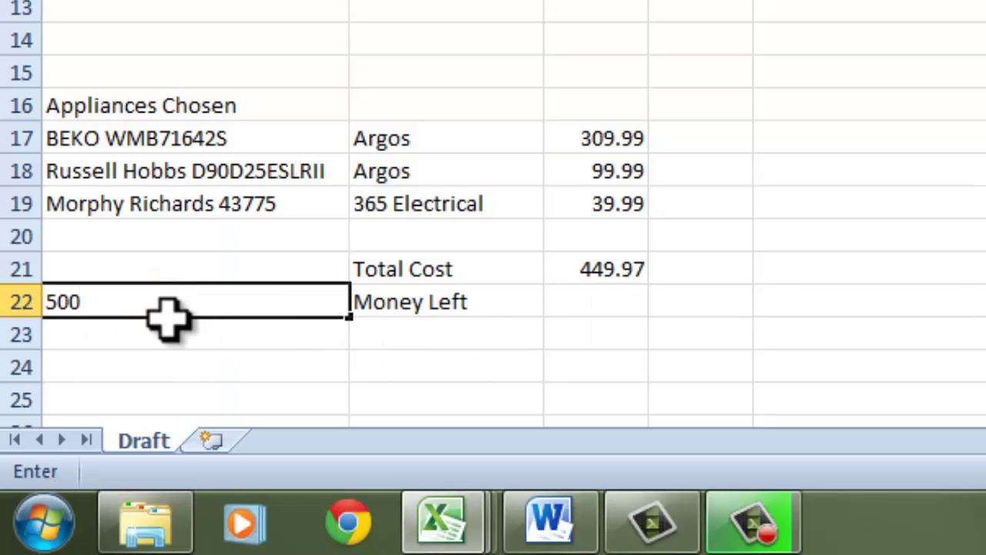
left_click(185, 338)
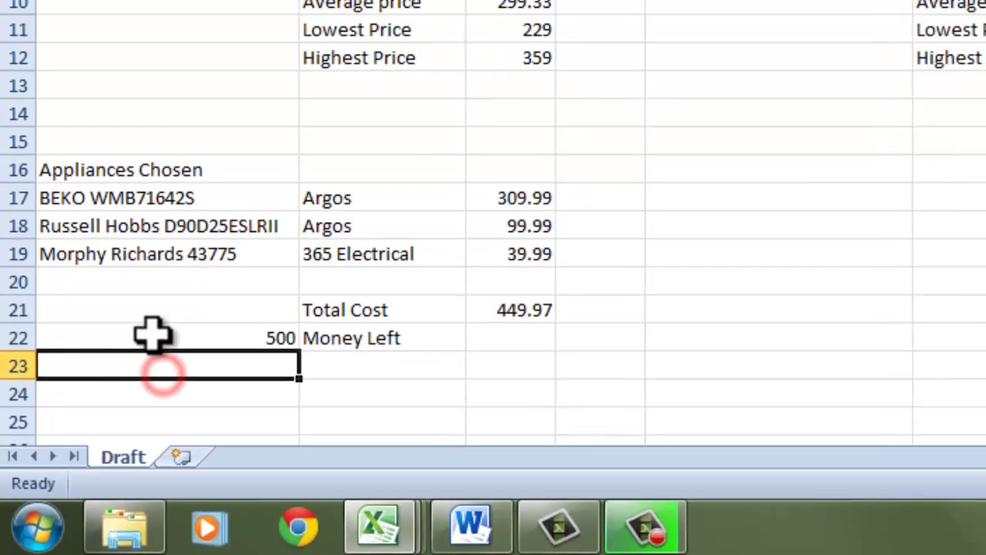
left_click(231, 302)
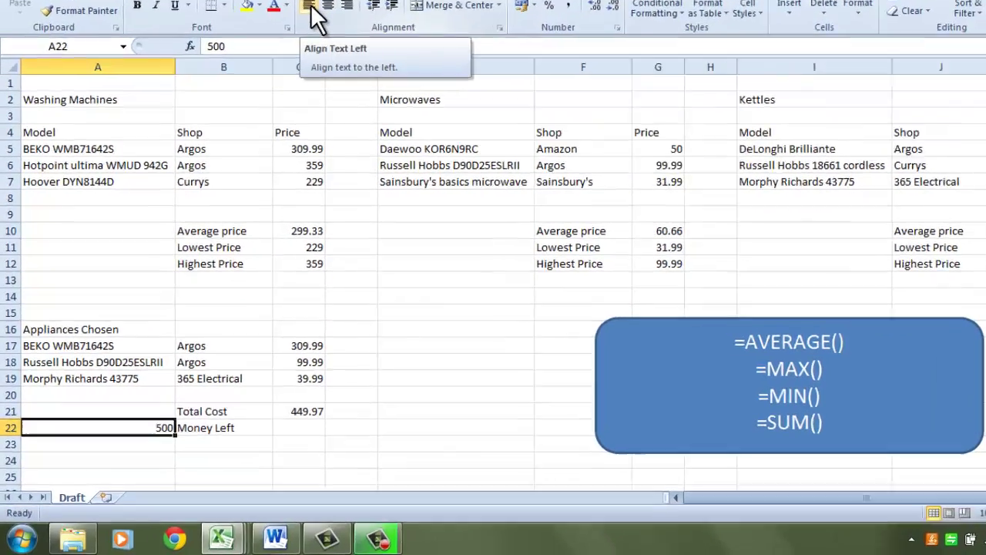
left_click(285, 46)
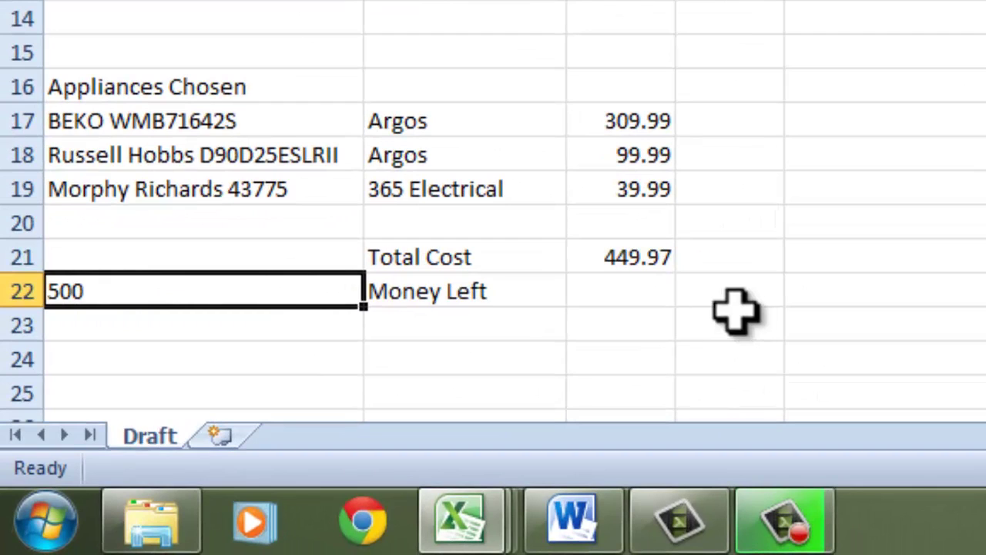
Step: Calculate the money left in C22 by subtracting the total cost from the budget with =A22-C21
left_click(620, 288)
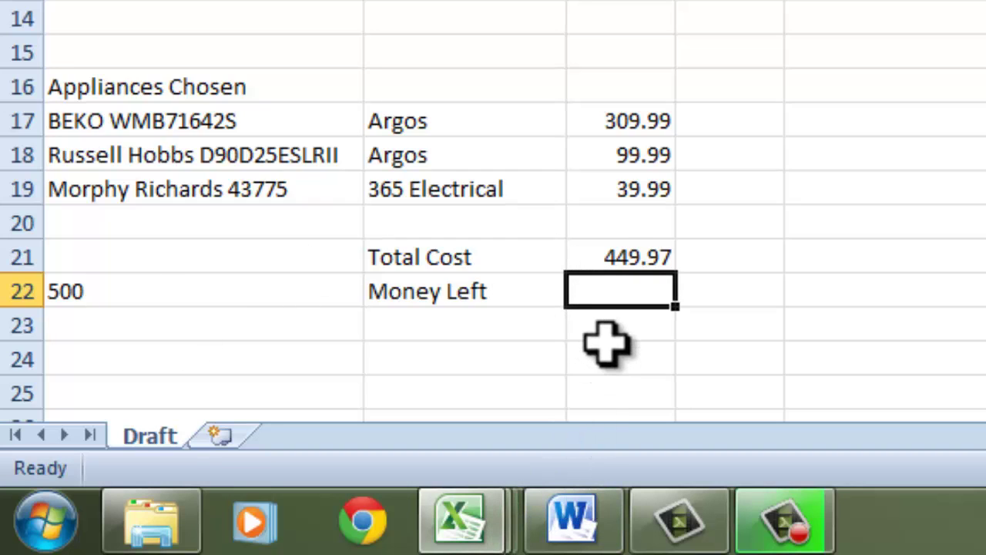
type("=")
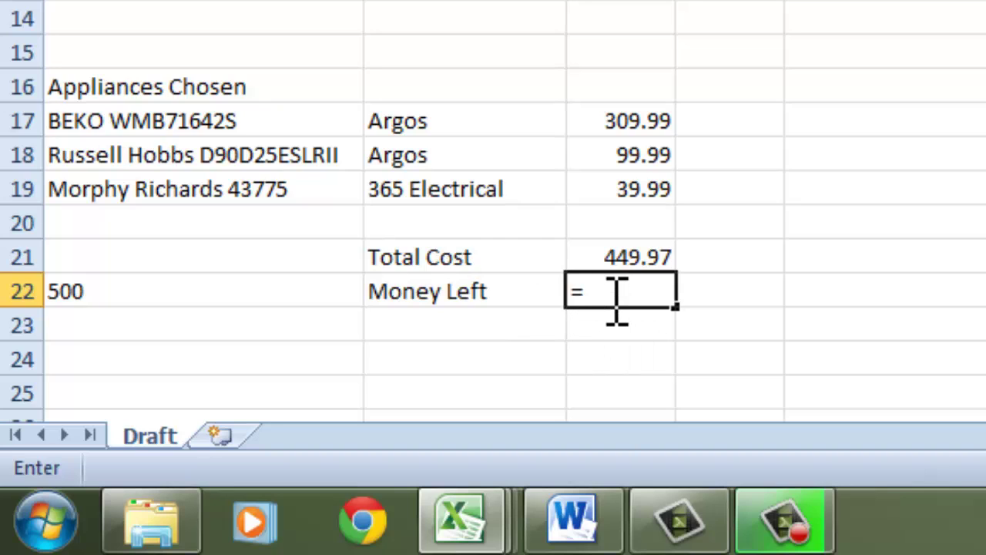
left_click(194, 291)
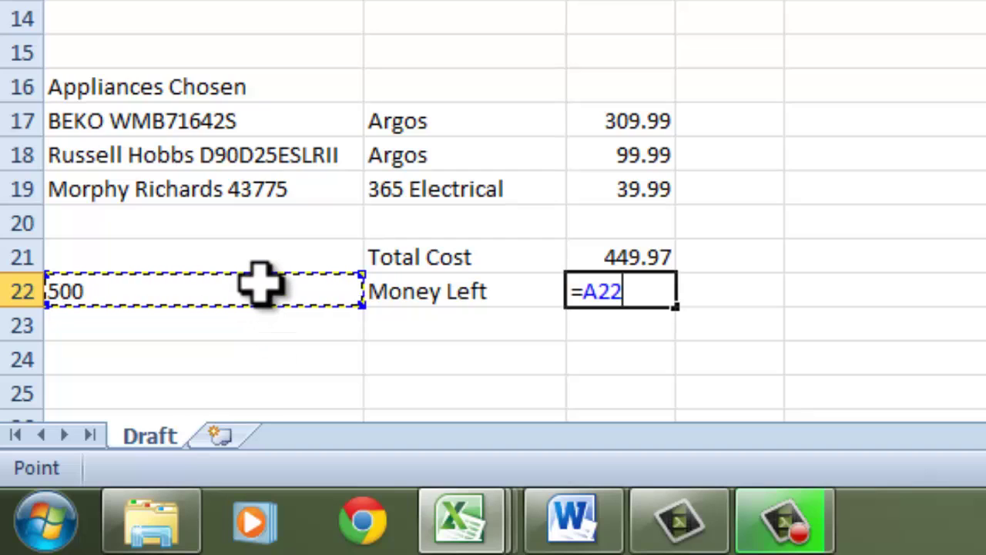
type("-")
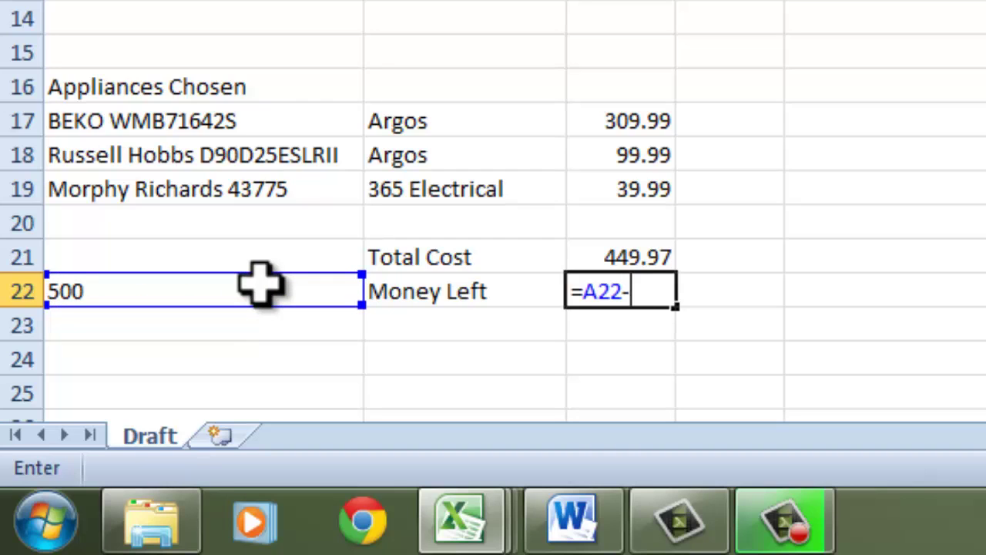
left_click(651, 258)
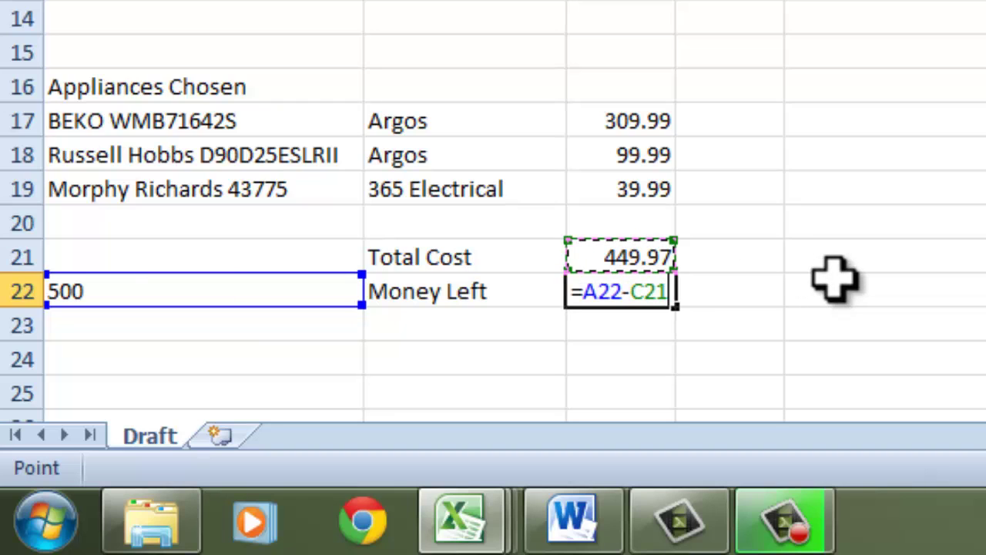
key("Return")
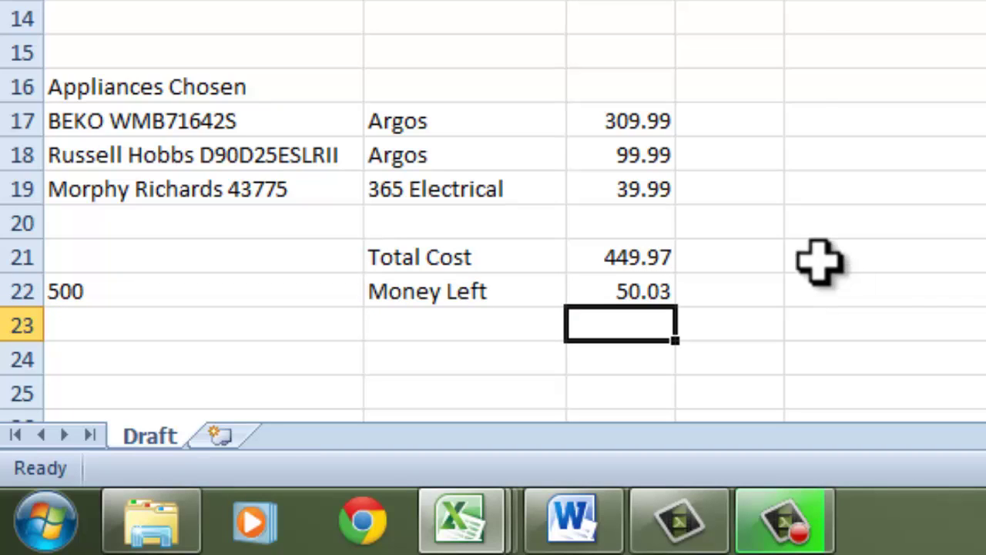
Step: Set the chosen Russell Hobbs microwave's price in C18 to 200 to test the total and money-left formulas
left_click(644, 154)
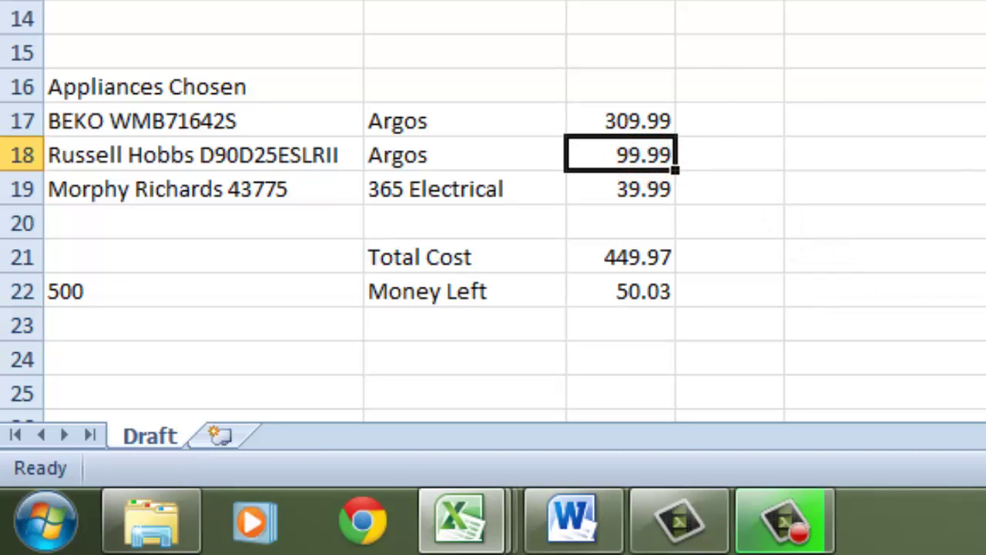
type("200")
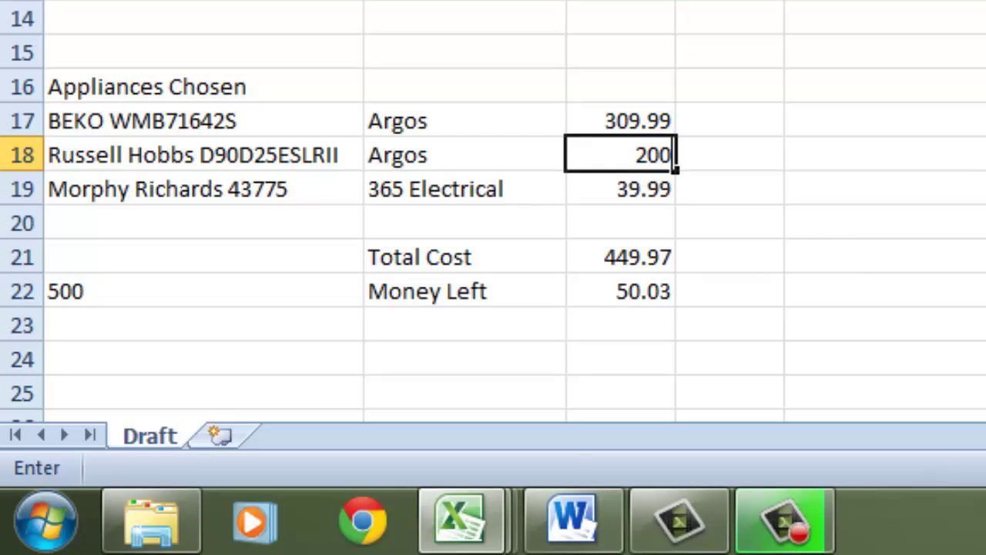
key("Return")
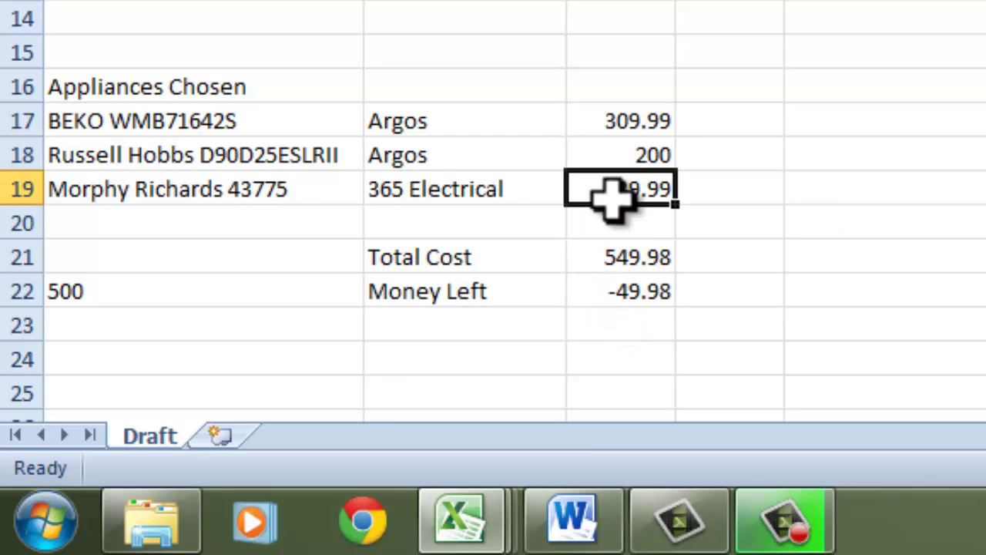
Step: Restore the chosen Russell Hobbs microwave's price in C18 to 99.99
left_click(626, 158)
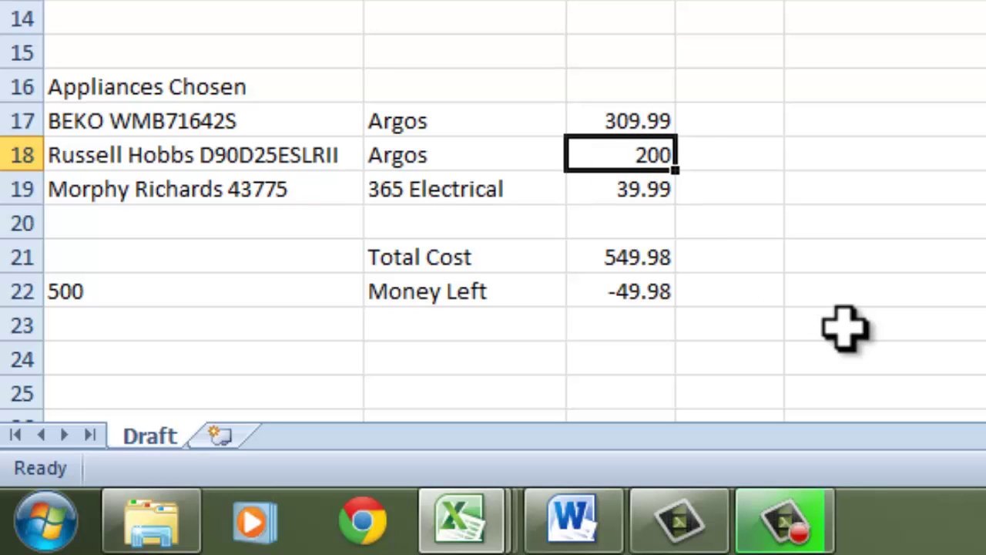
type("99.99")
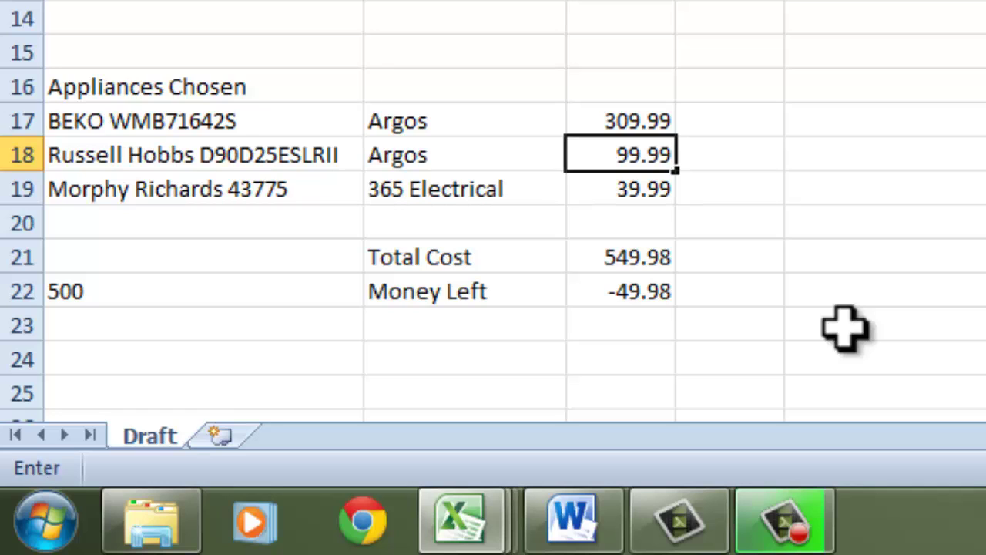
key("Return")
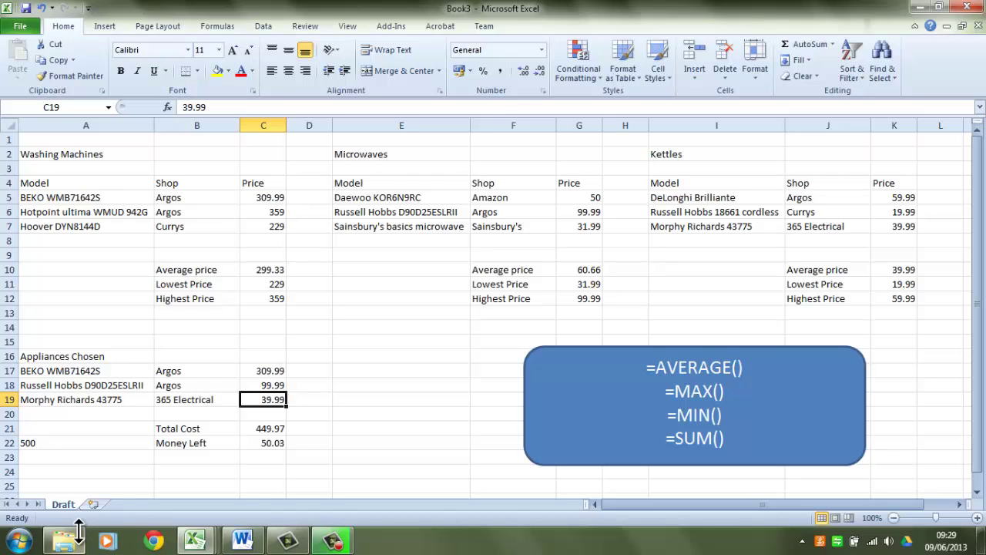
Step: Insert a new blank worksheet after the Draft sheet
left_click(62, 506)
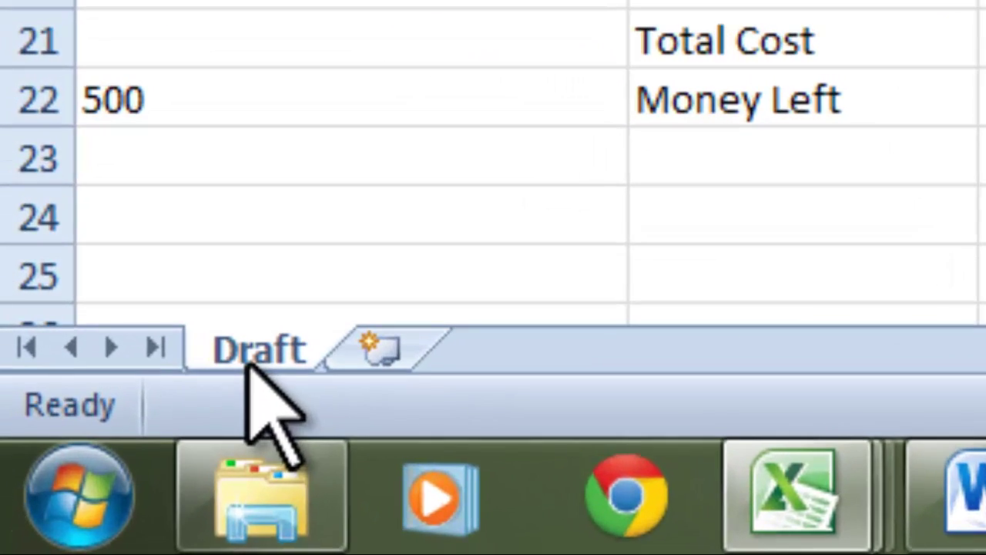
left_click(373, 345)
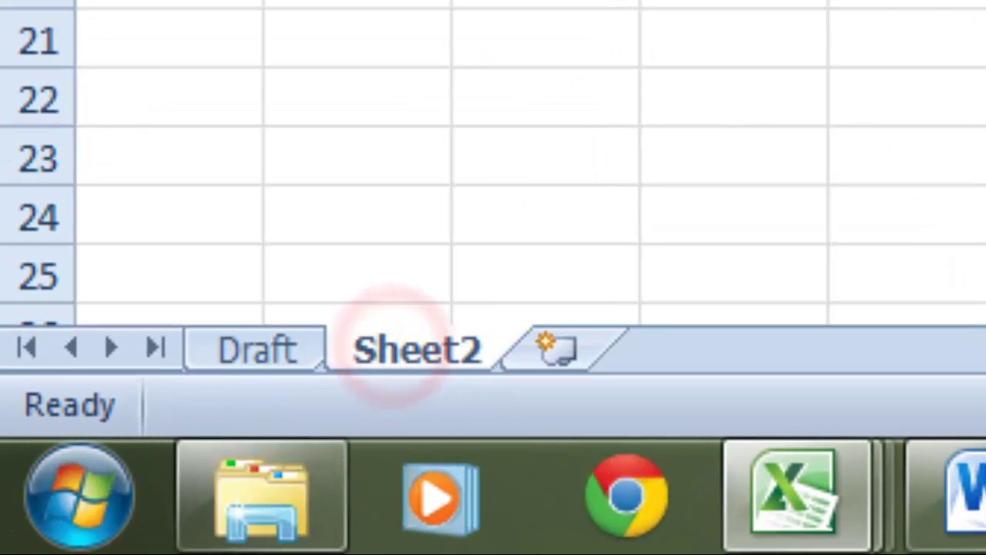
Step: Switch to the Spread sheet workbook and examine its Final, Chart 1, Chart2 and Draft sheets
left_click(867, 504)
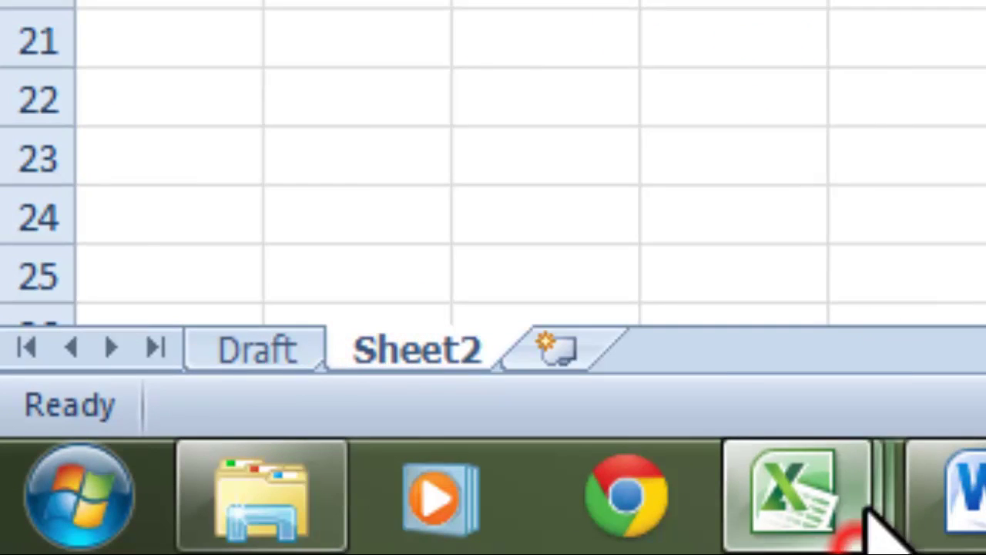
left_click(628, 253)
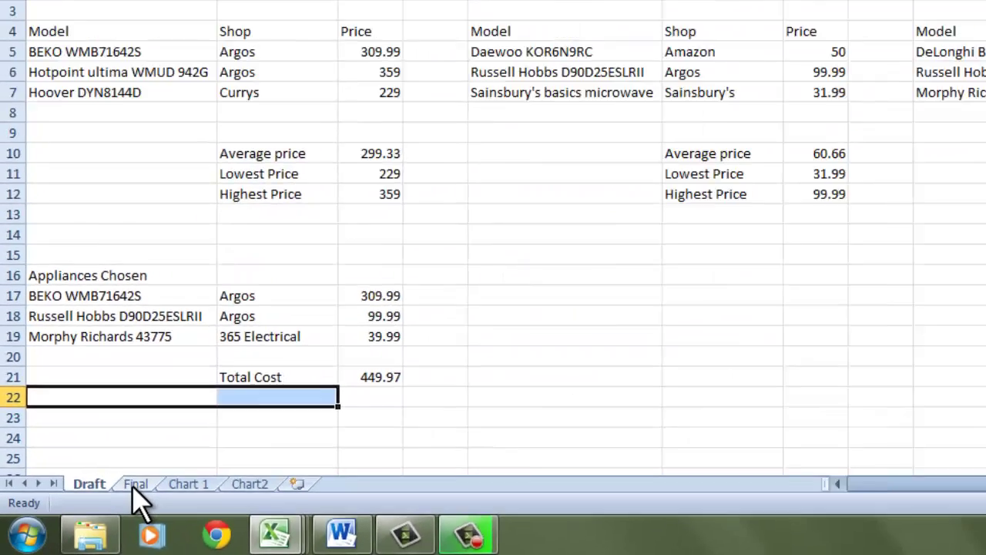
left_click(393, 349)
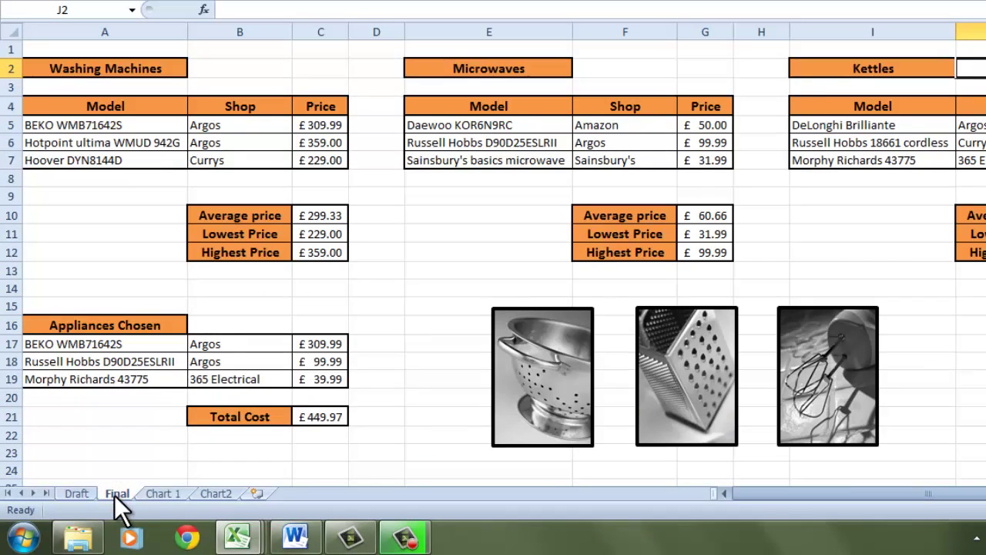
left_click(181, 497)
left_click(214, 494)
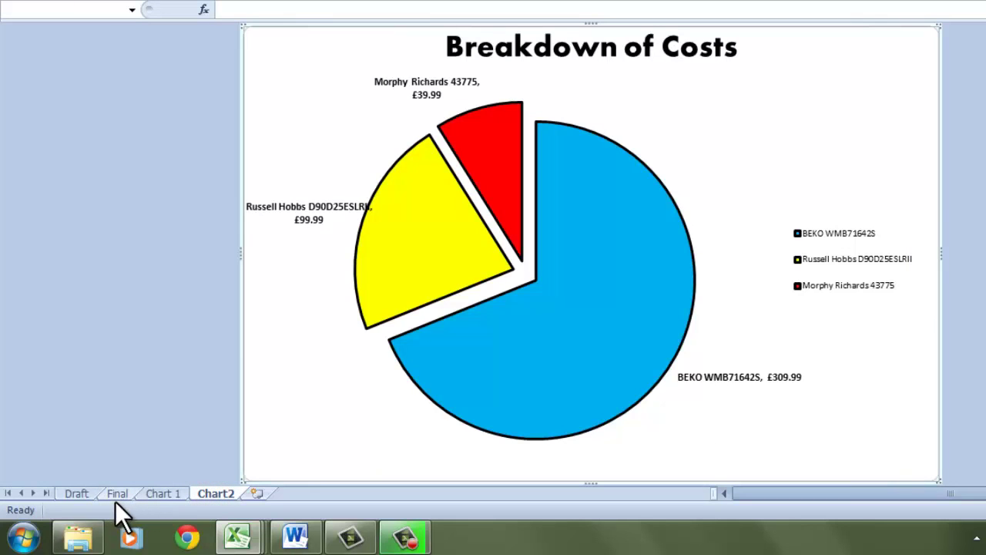
left_click(75, 494)
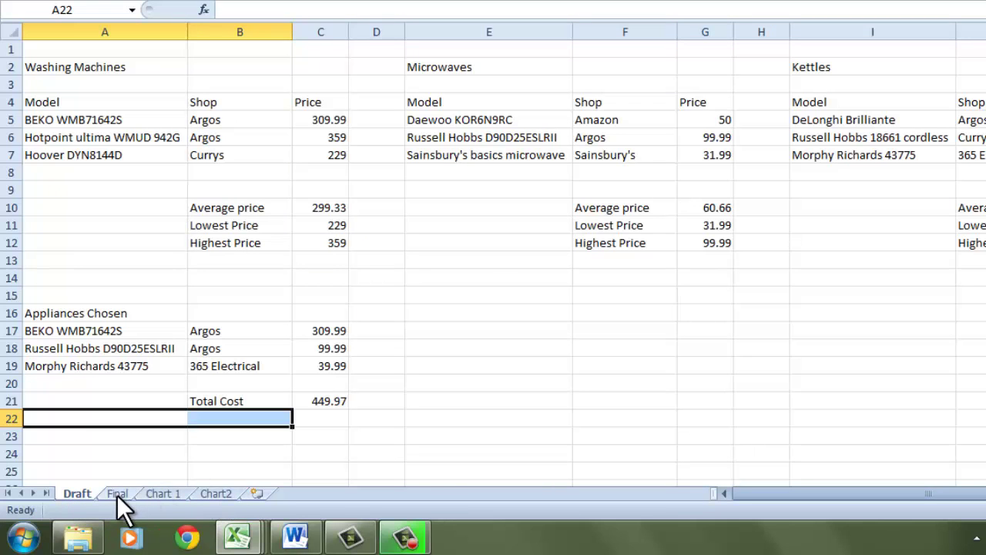
Step: Return to the Book3 workbook and rename its Draft sheet as First Draft
mouse_move(254, 544)
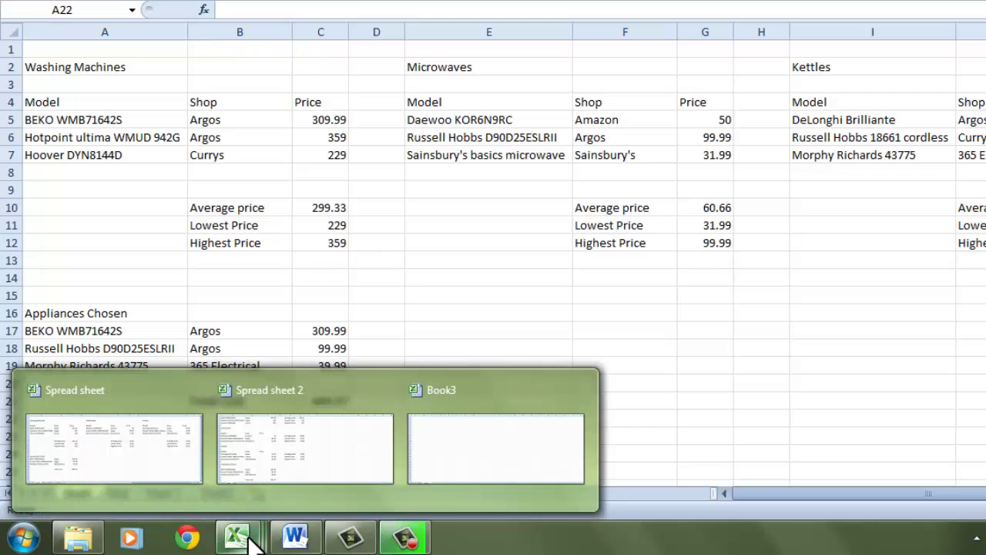
left_click(467, 443)
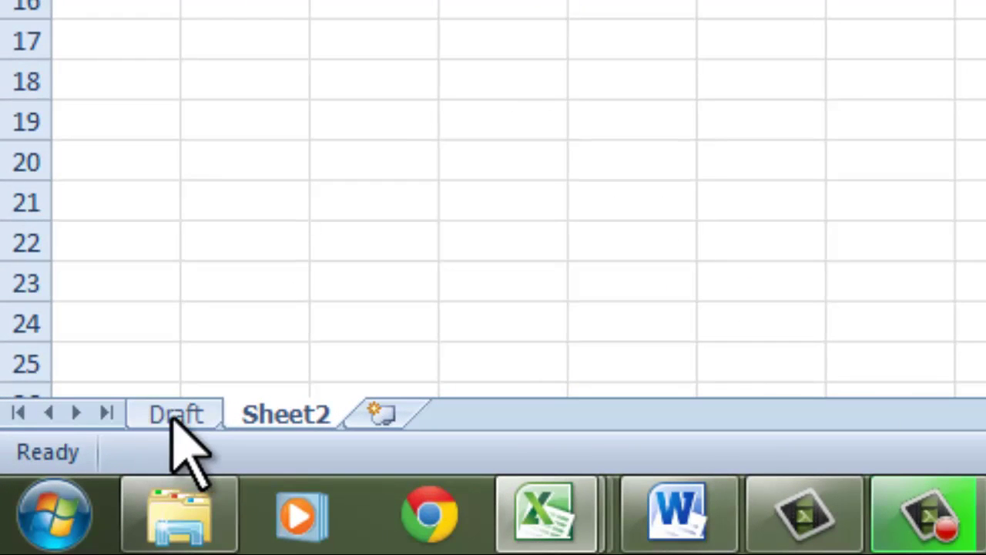
right_click(190, 418)
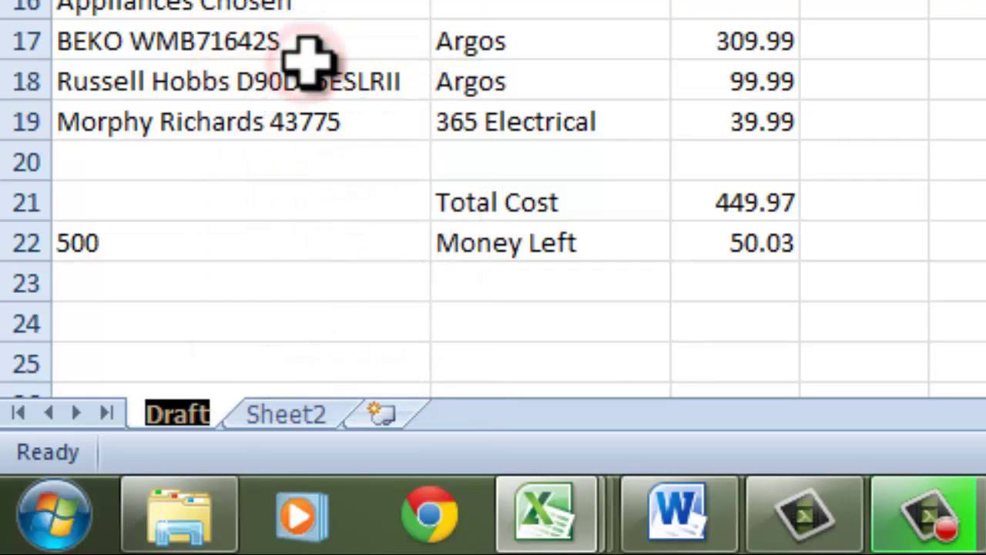
type("First Draft")
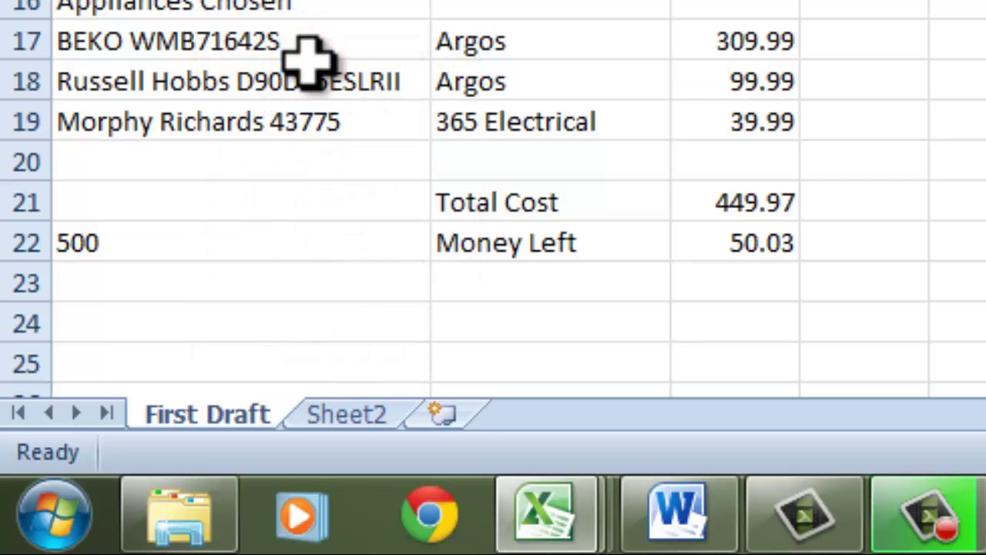
key("Return")
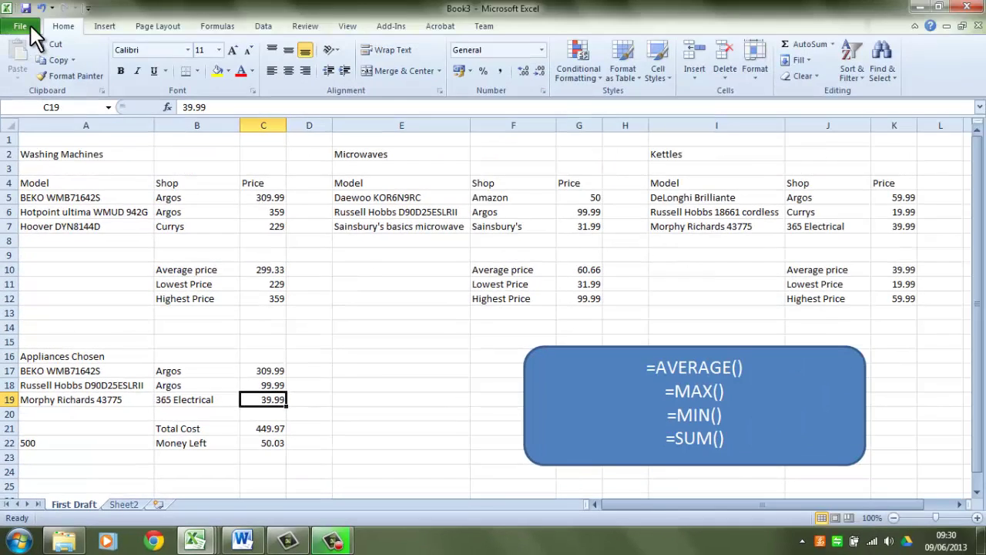
Step: Set the First Draft sheet's print scaling to fit 1 page wide by 1 tall
left_click(29, 30)
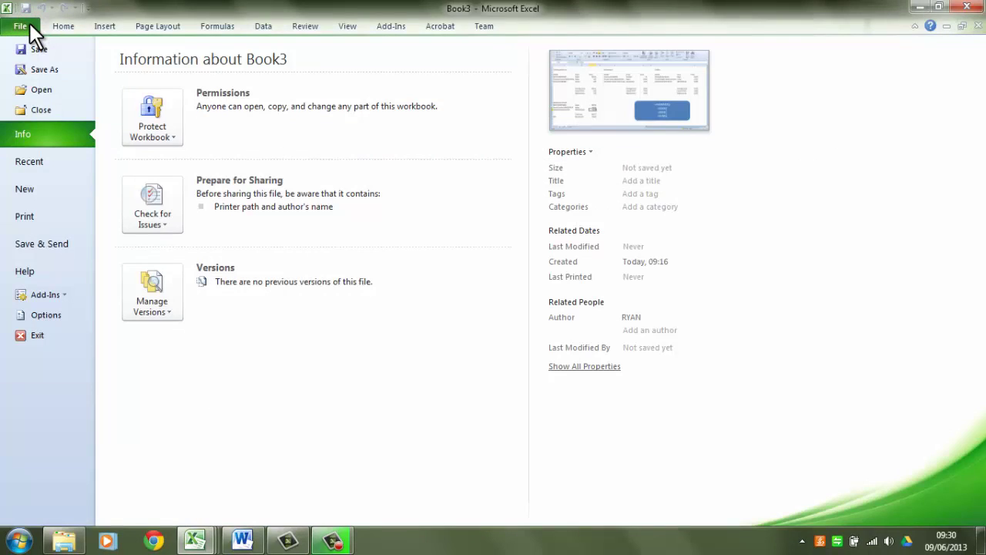
left_click(41, 215)
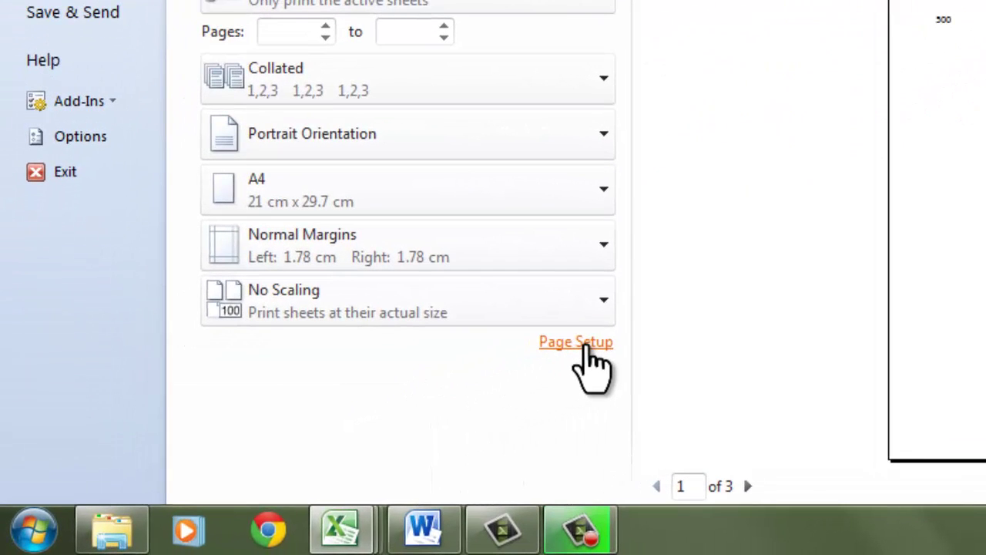
left_click(587, 343)
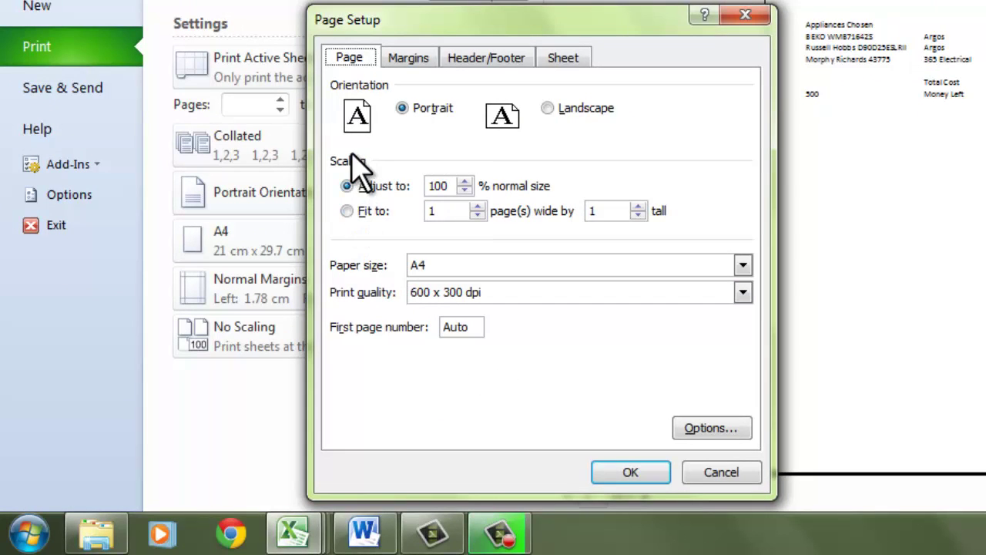
left_click(346, 210)
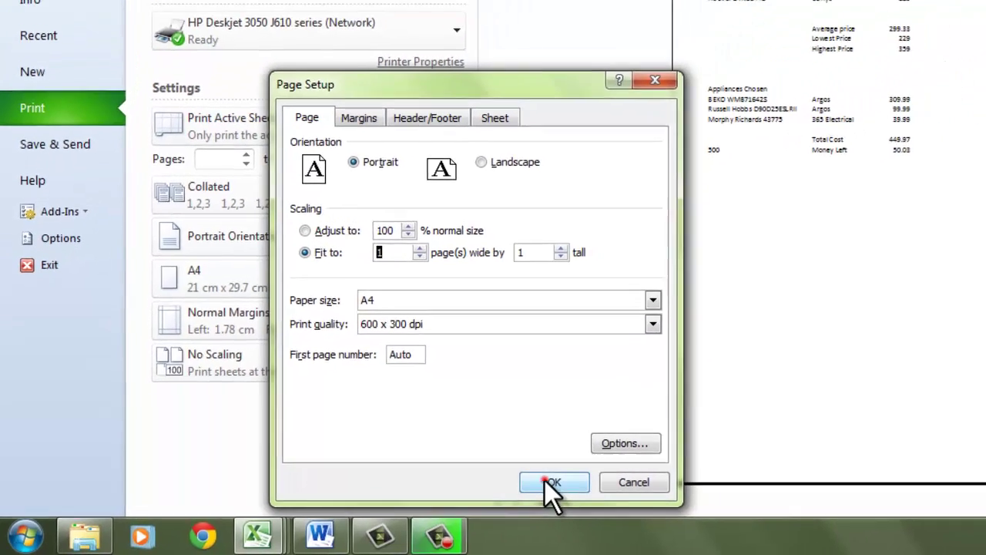
left_click(630, 472)
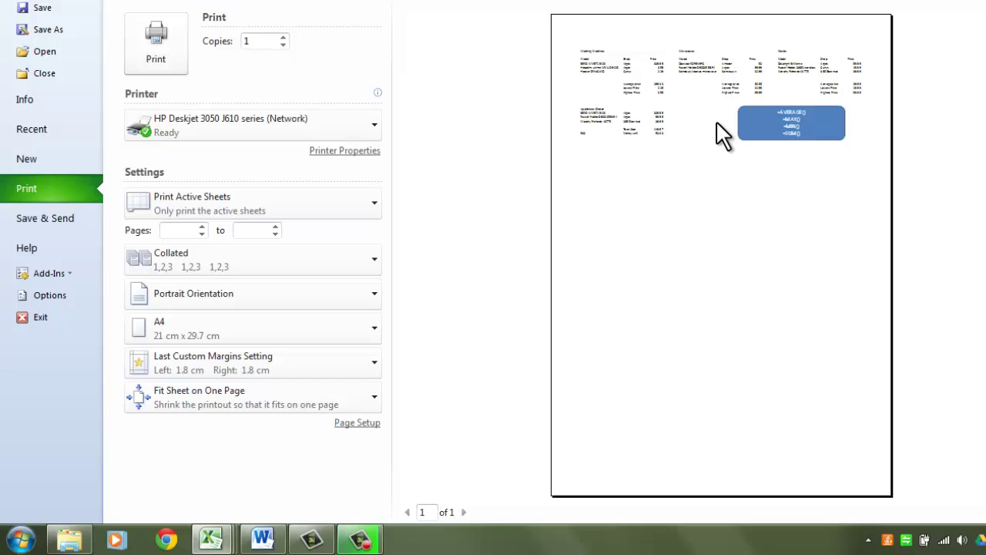
Step: Change the First Draft sheet's page orientation to landscape for printing
left_click(354, 423)
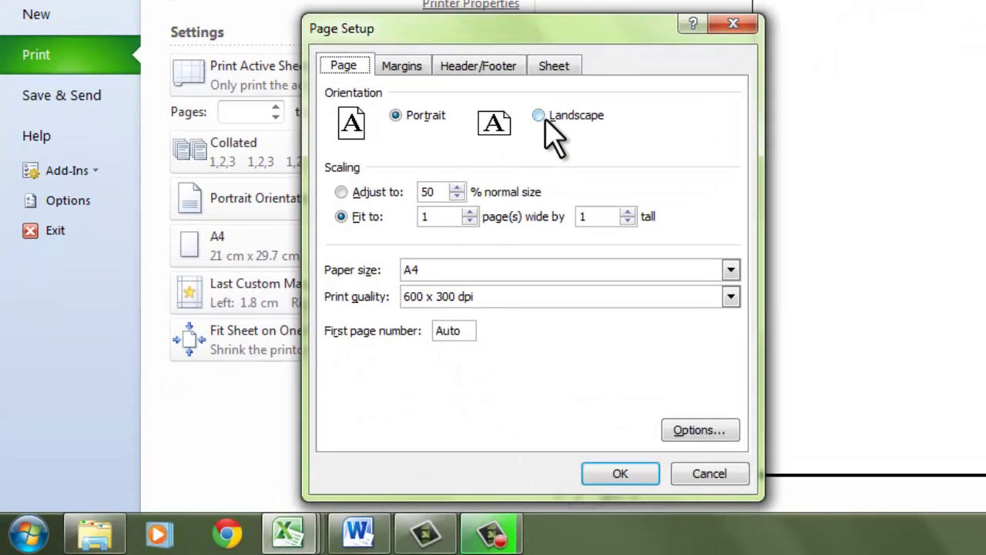
left_click(545, 120)
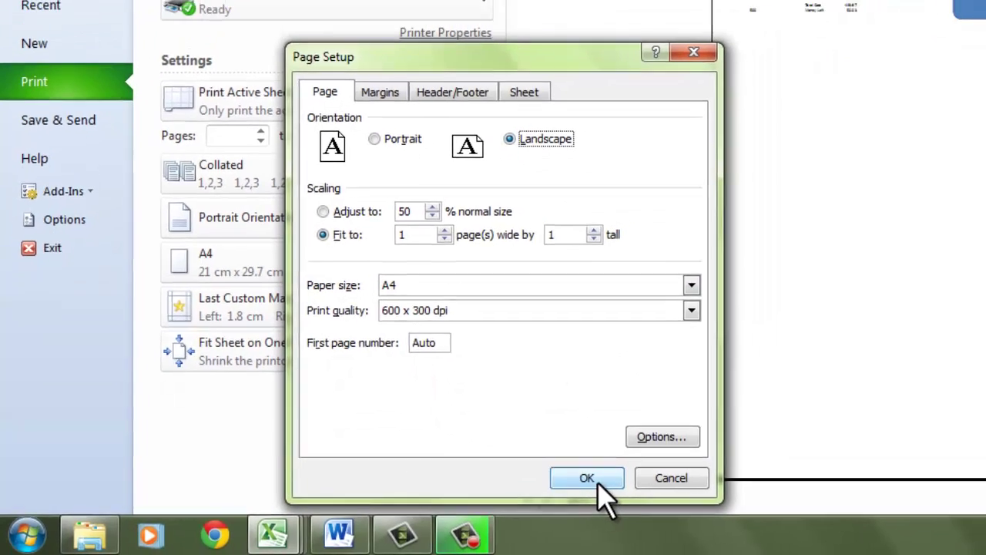
left_click(592, 479)
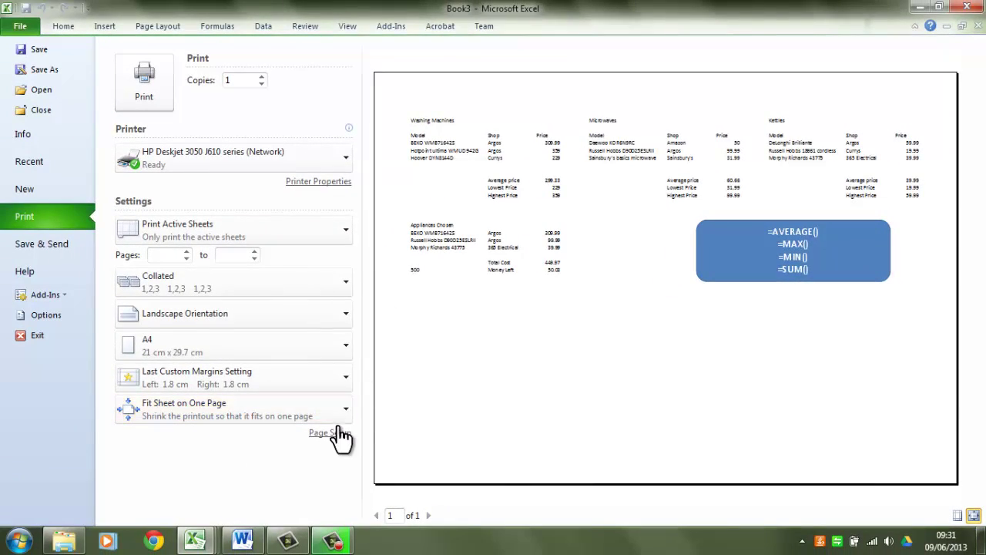
Step: Create a custom page header with the author's name in the left section and the date field in the right section
left_click(340, 433)
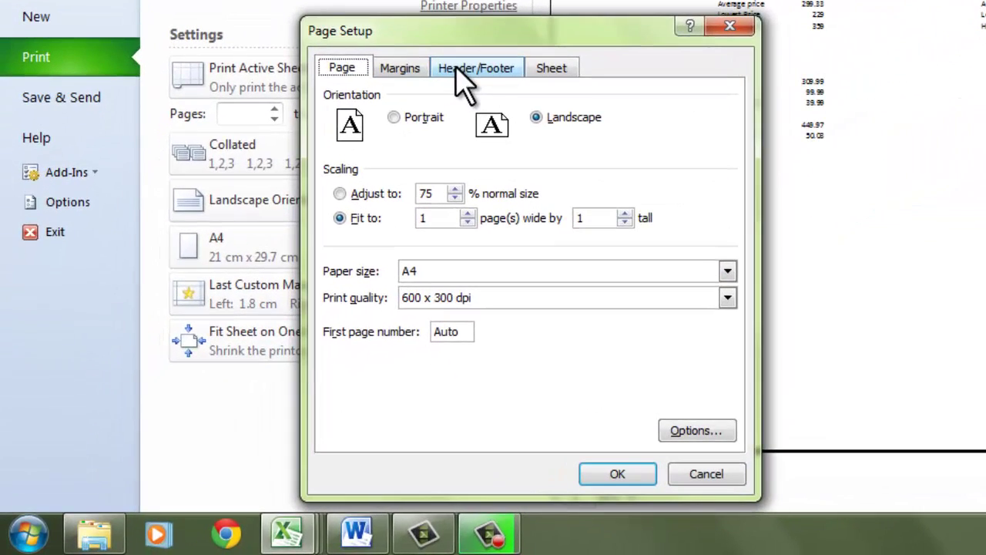
left_click(456, 68)
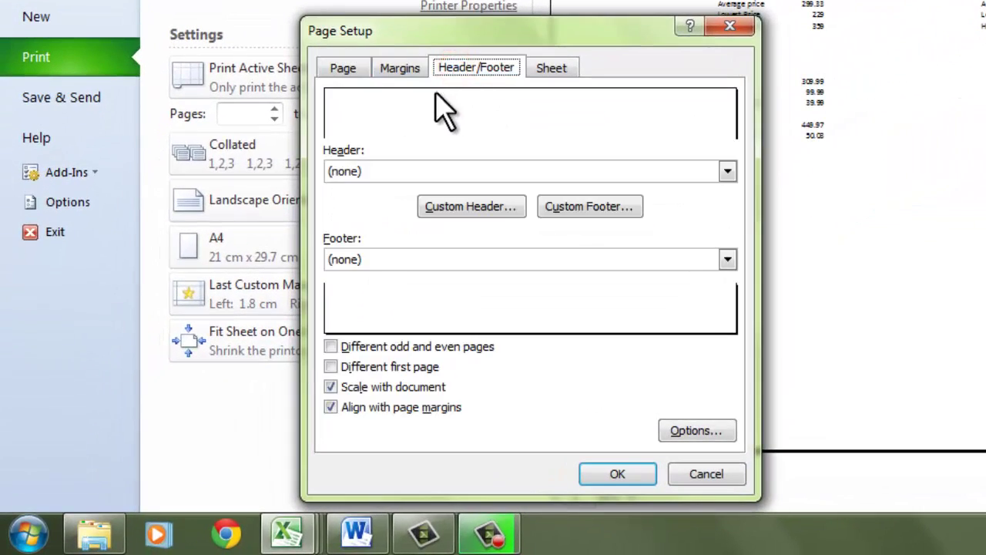
left_click(476, 207)
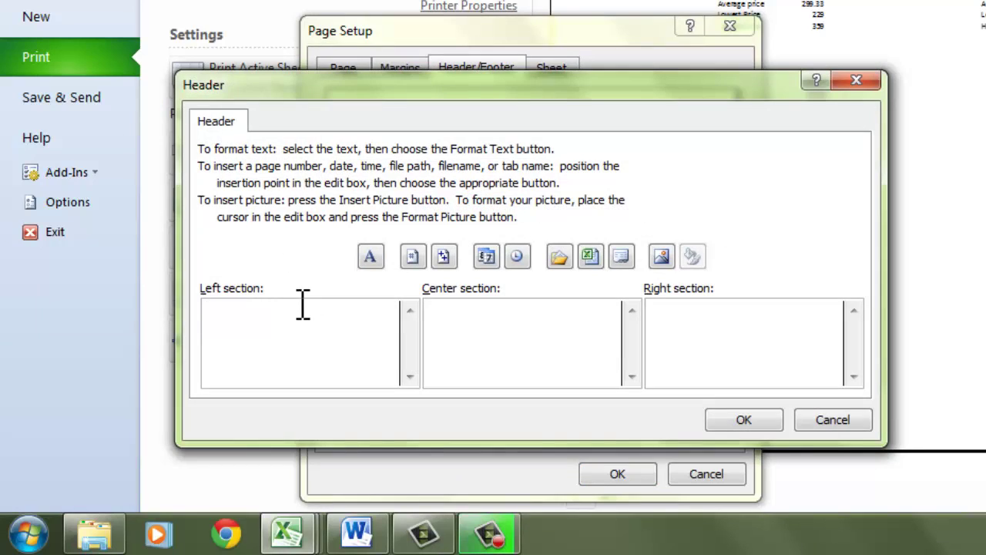
type("Mr Cresswell")
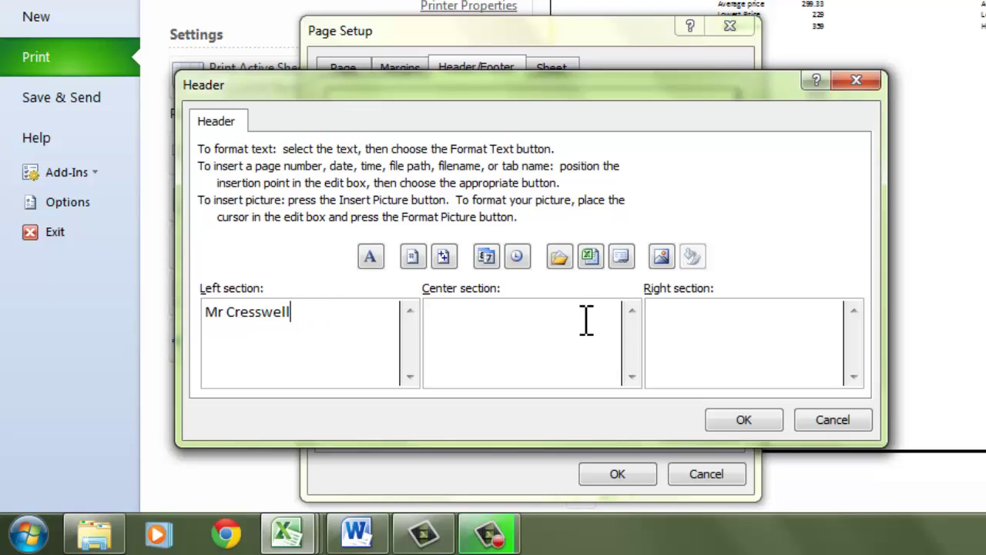
left_click(684, 322)
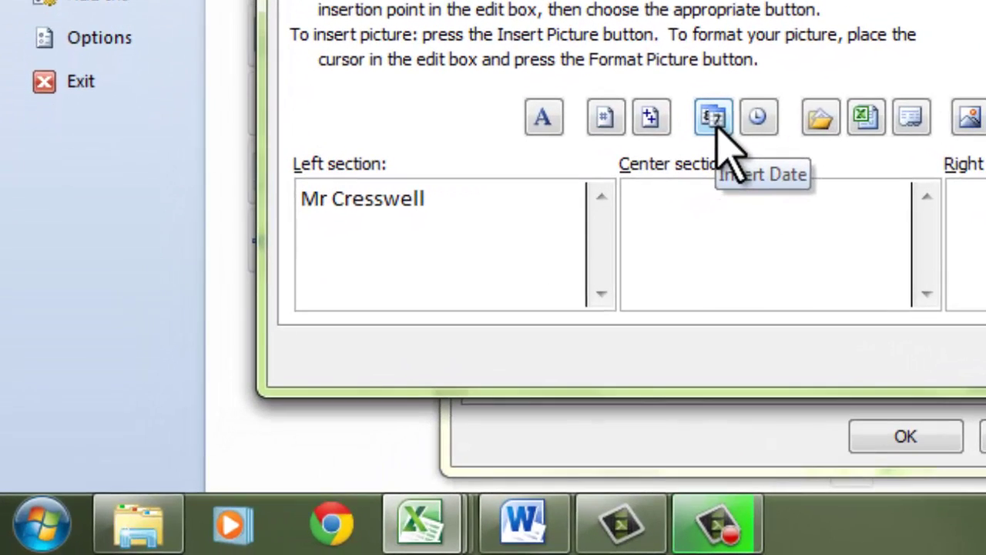
left_click(715, 122)
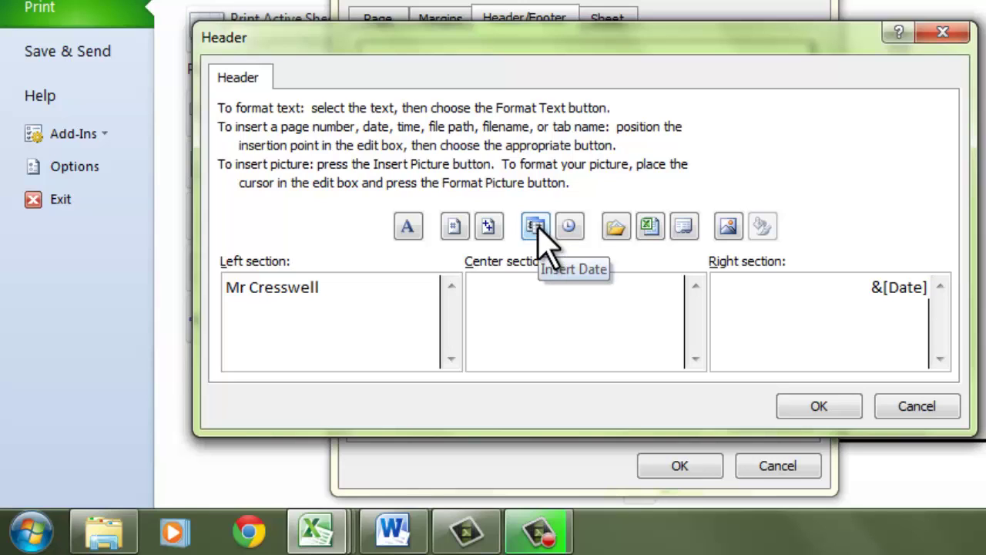
Step: Add the title "Appliances Spreadsheet" to the header's center section and apply the page setup
left_click(537, 287)
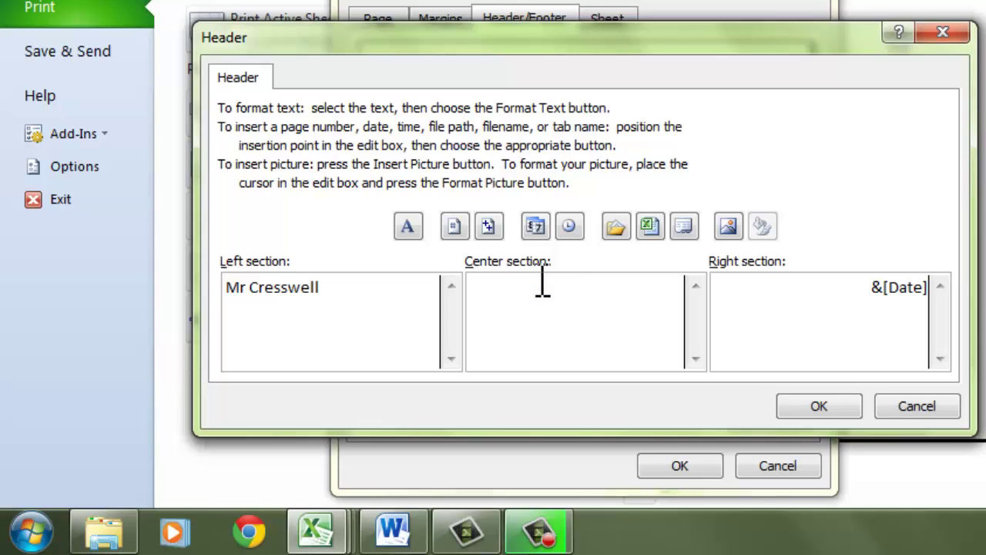
type("Appliances Spreadsheet")
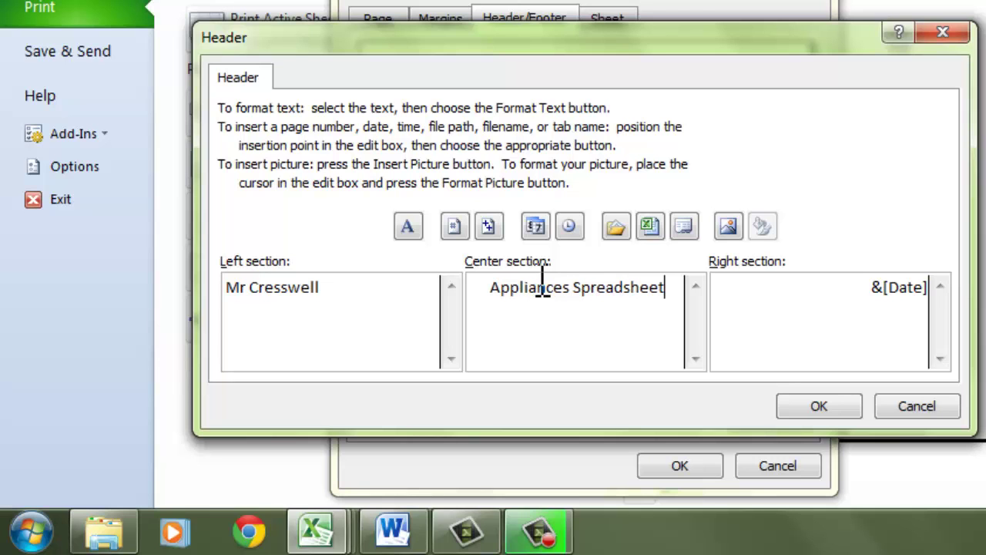
left_click(803, 410)
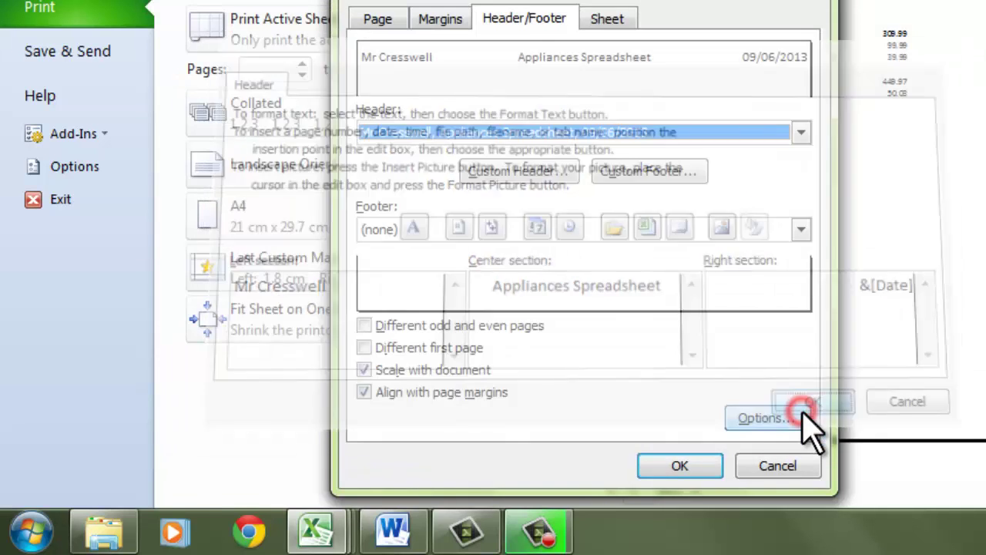
left_click(683, 465)
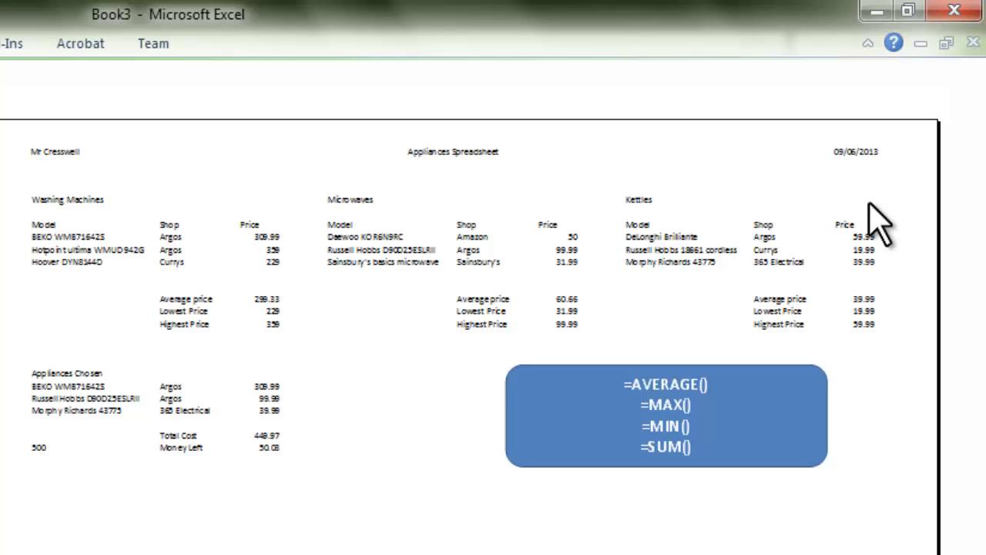
Step: Check which printers are available for the First Draft sheet, keeping the current printer
left_click(313, 163)
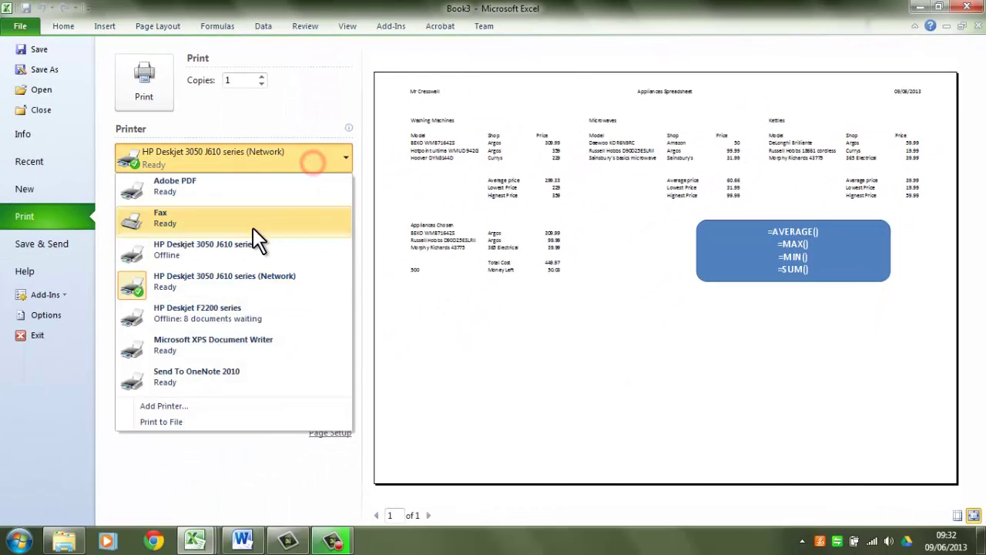
left_click(316, 160)
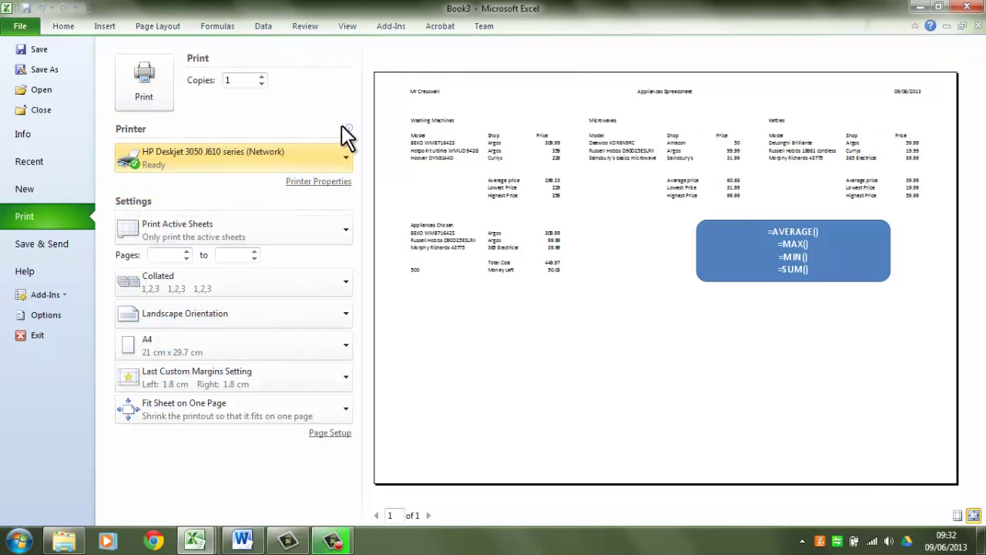
mouse_move(341, 125)
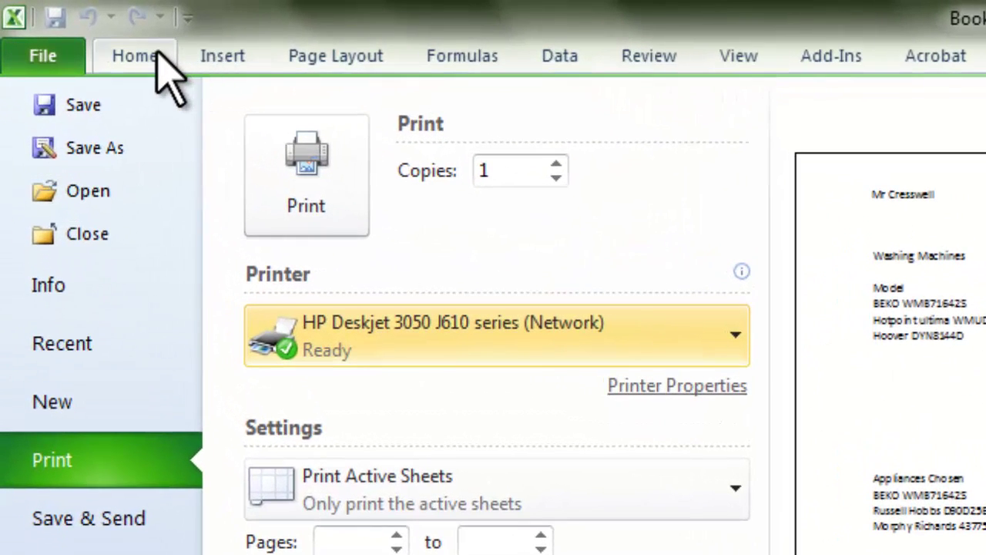
Step: Return to the worksheet and delete the blue rounded box listing the AVERAGE, MAX, MIN and SUM functions
left_click(160, 55)
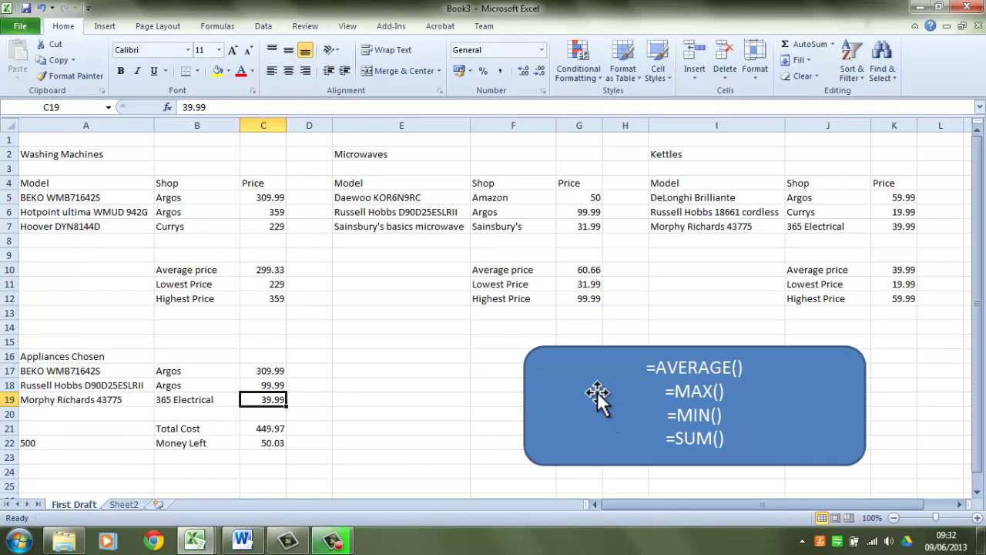
left_click(597, 393)
key("Delete")
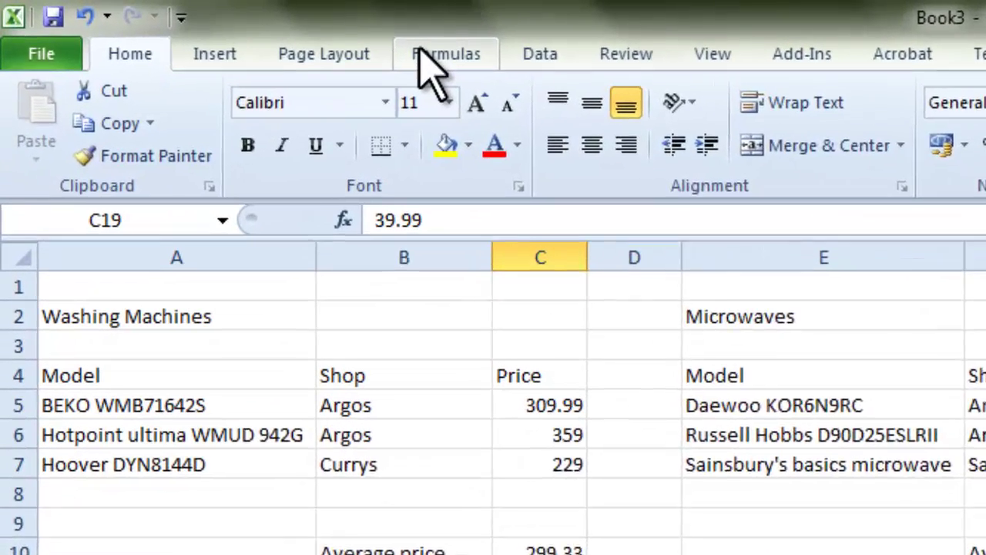
Step: Show formulas instead of values across the First Draft sheet, and open its print settings
left_click(421, 48)
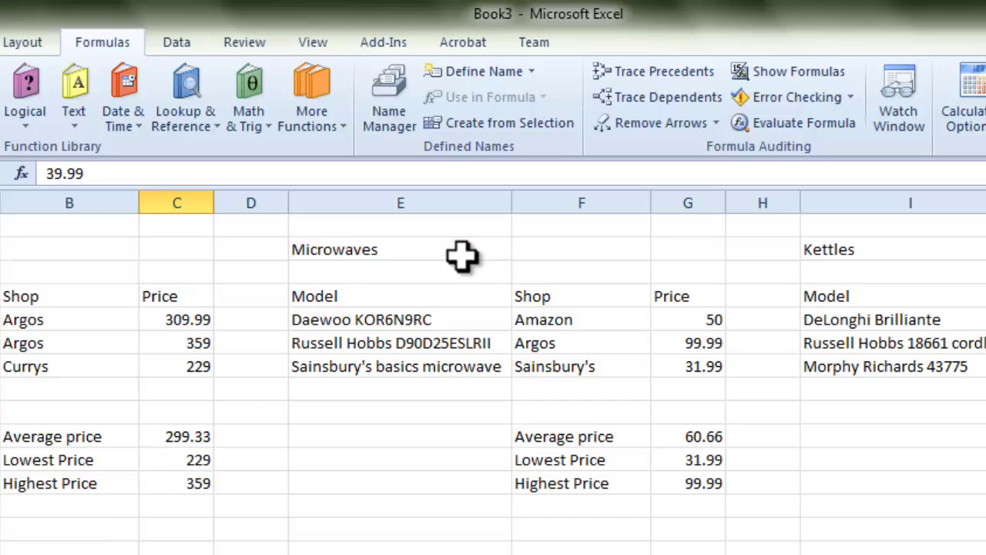
left_click(794, 77)
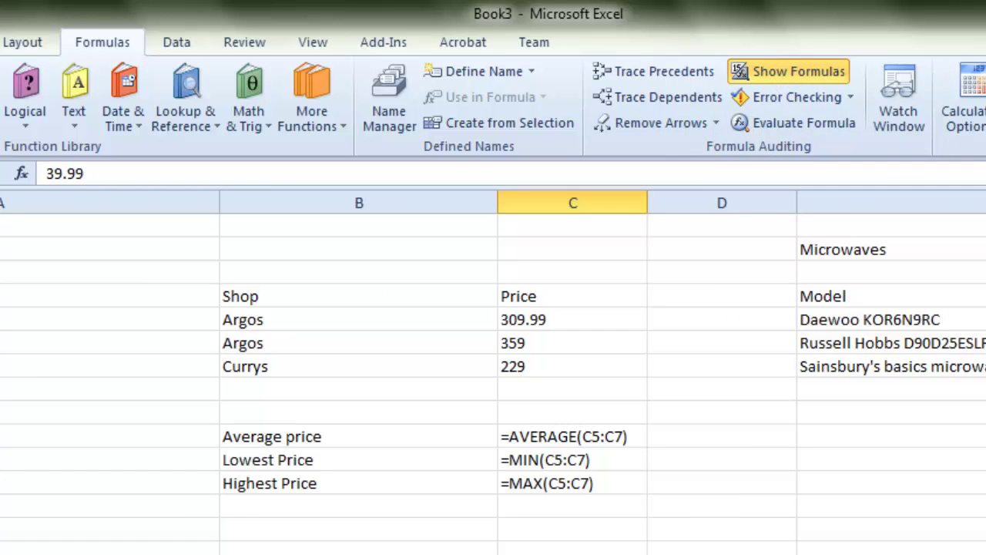
scroll(493, 370, "right", 4)
scroll(494, 370, "right", 3)
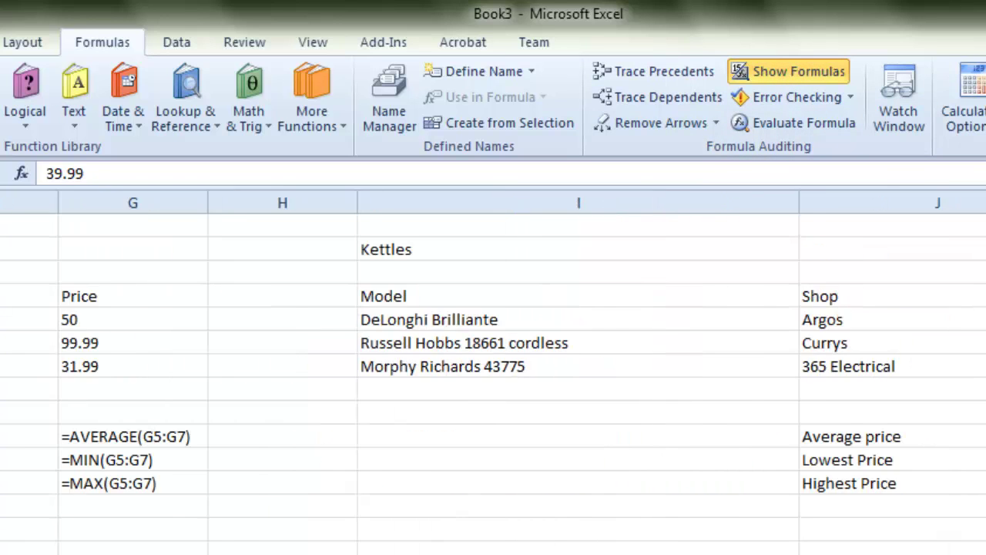
scroll(493, 370, "left", 6)
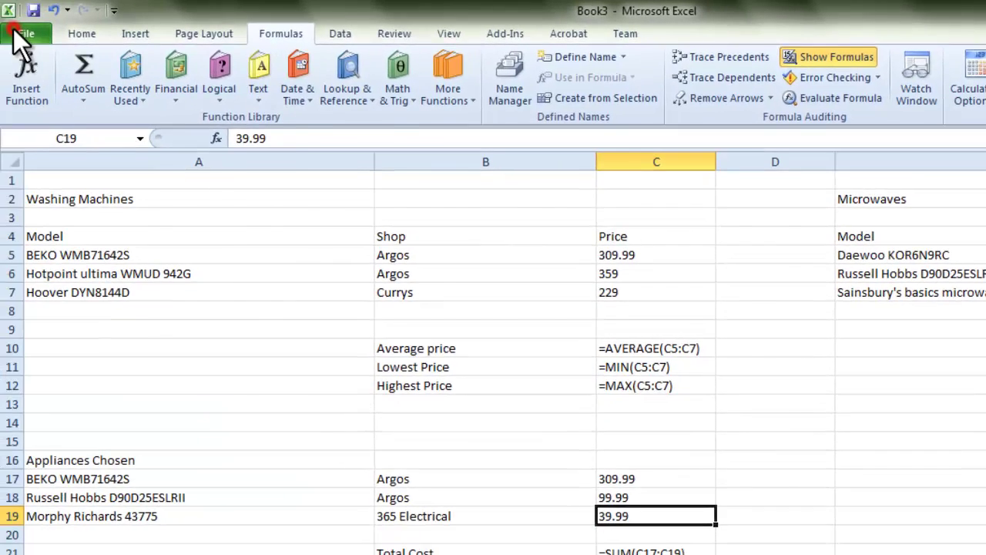
left_click(17, 34)
left_click(54, 283)
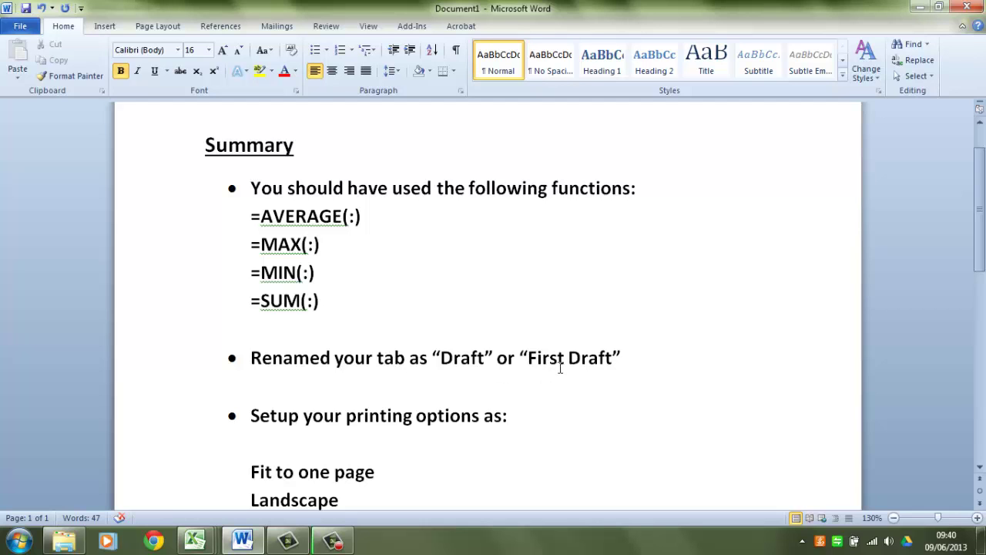
Step: Read through the Word summary of the required functions, tab name, printing options and printouts
scroll(562, 369, "down", 5)
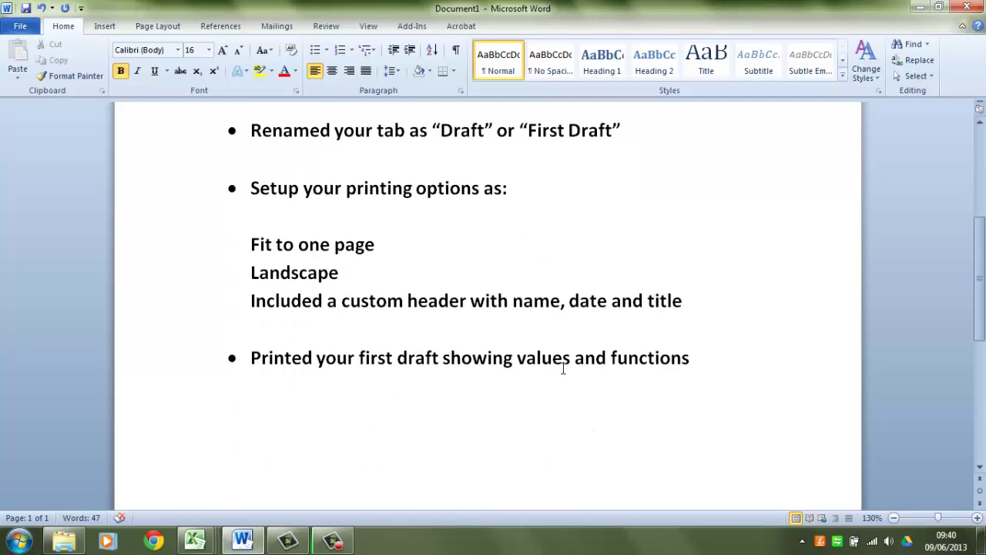
scroll(562, 368, "up", 1)
scroll(562, 368, "down", 1)
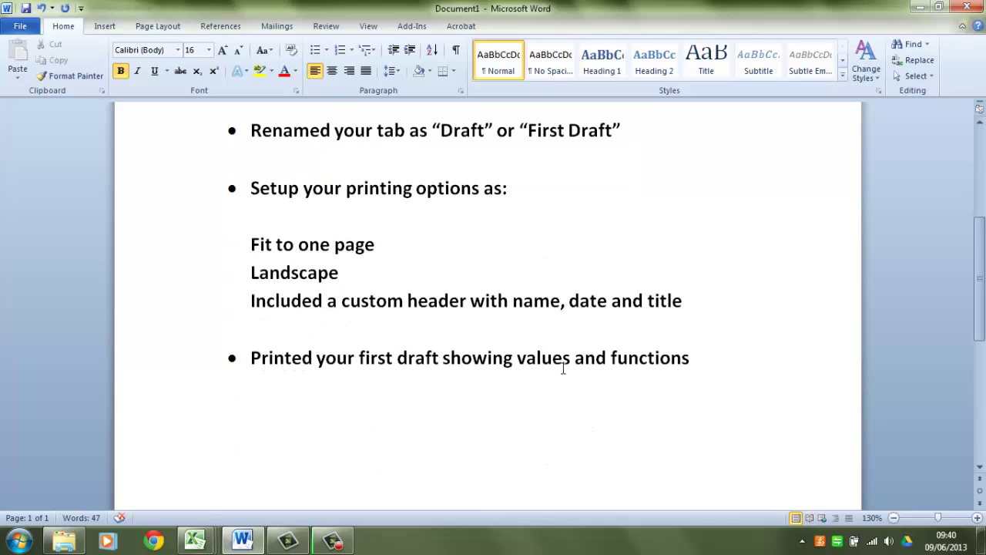